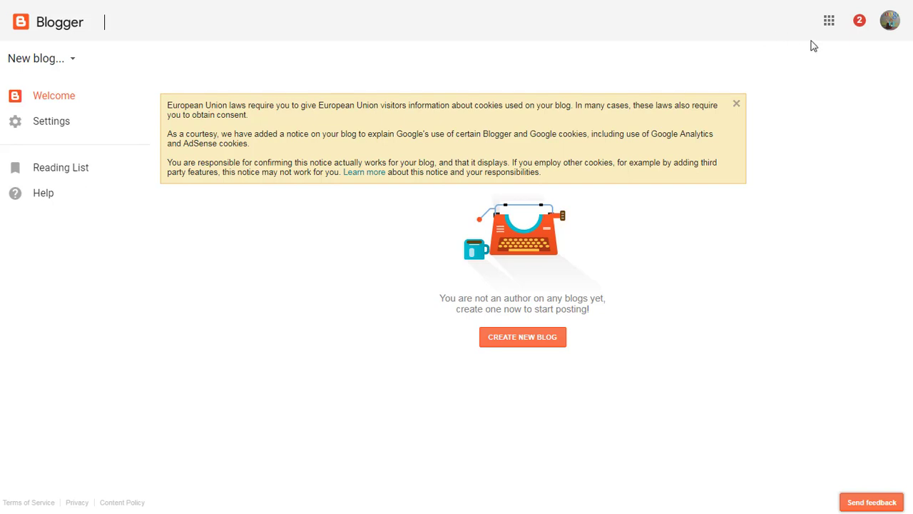
left_click(546, 348)
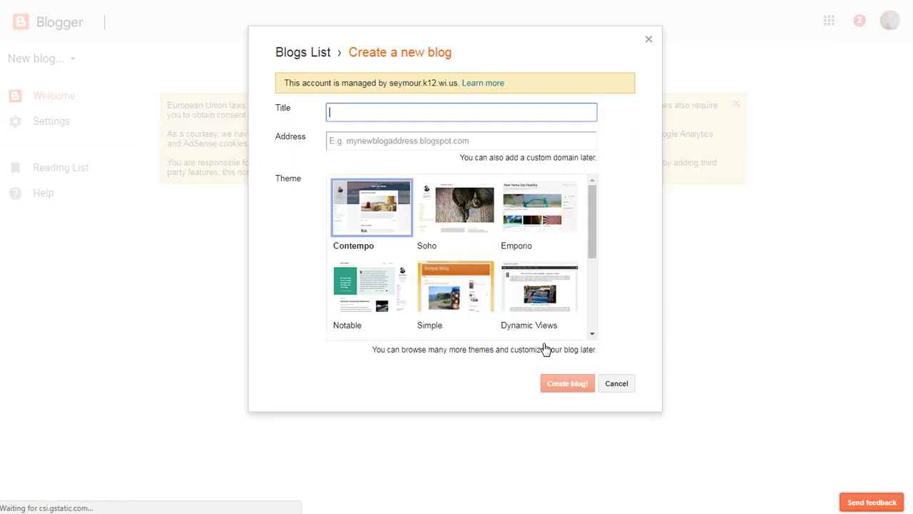
left_click(617, 389)
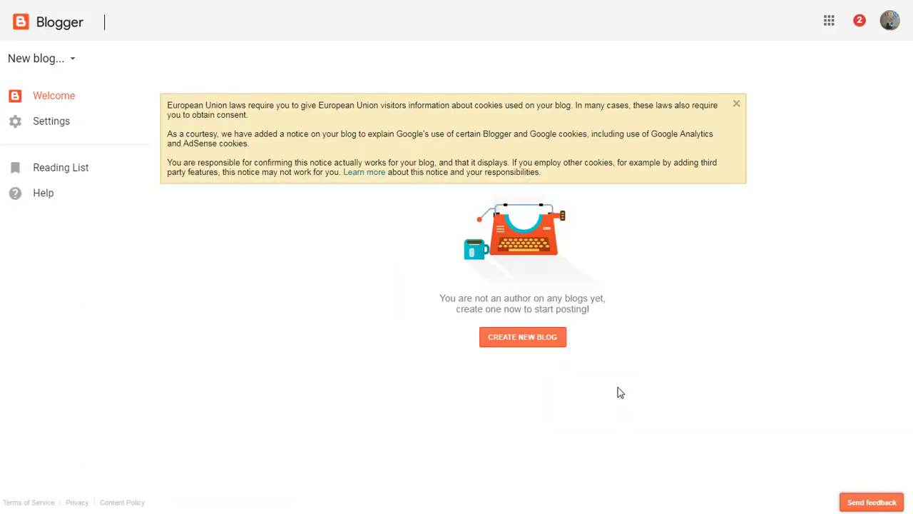
left_click(74, 63)
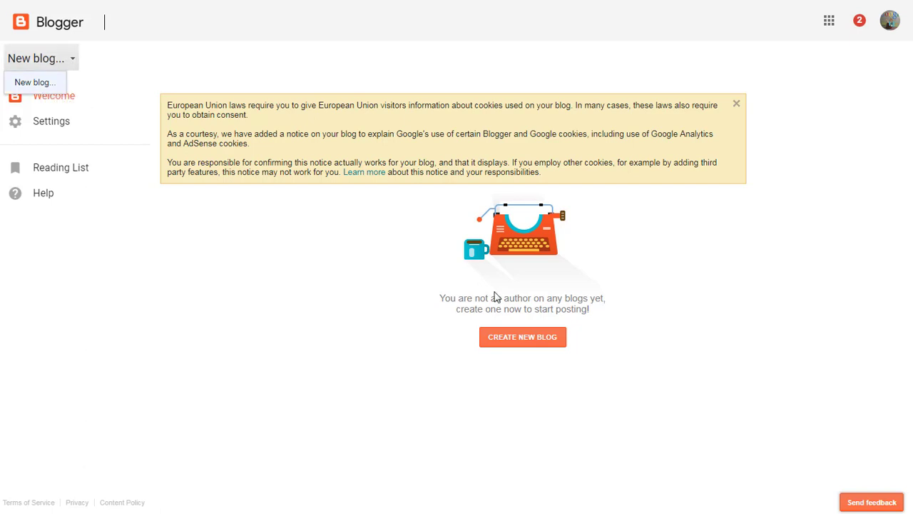
Step: Start a new blog and title it with the owner's surname followed by "Employability Skills"
left_click(531, 342)
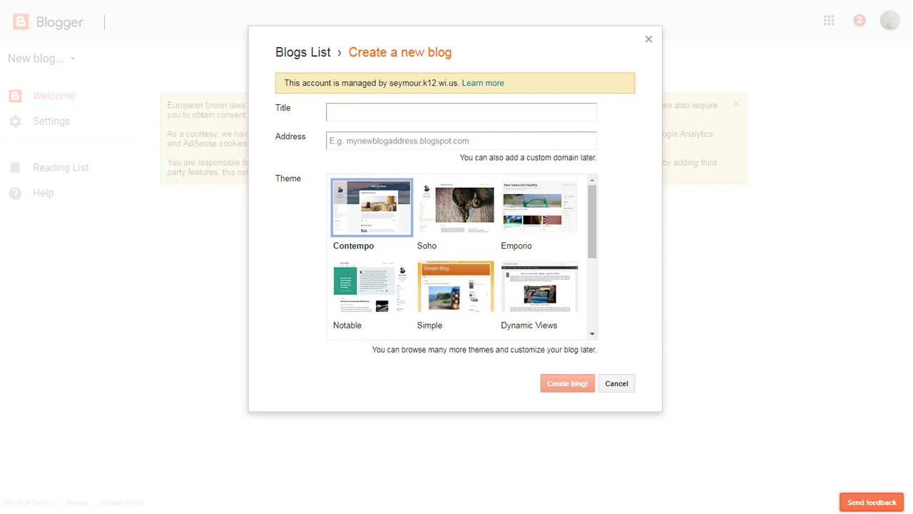
left_click(380, 115)
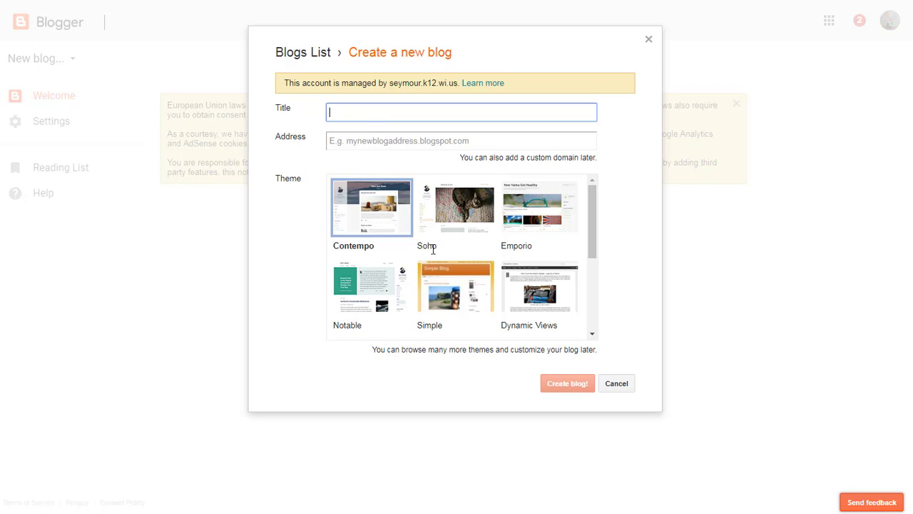
type("Grassel ")
type("Emo")
type("ployability ")
type("Skills")
Step: Try test.blogspot.com as the new blog's address
left_click(350, 138)
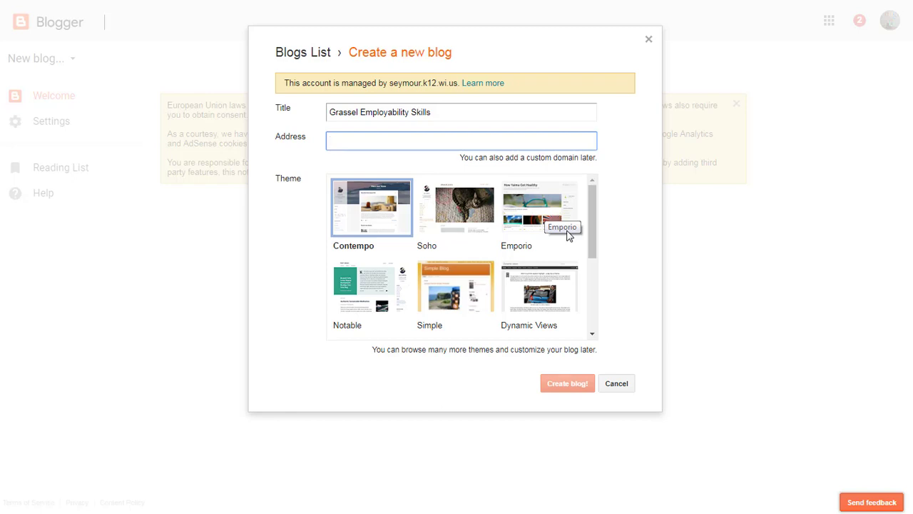
type("test")
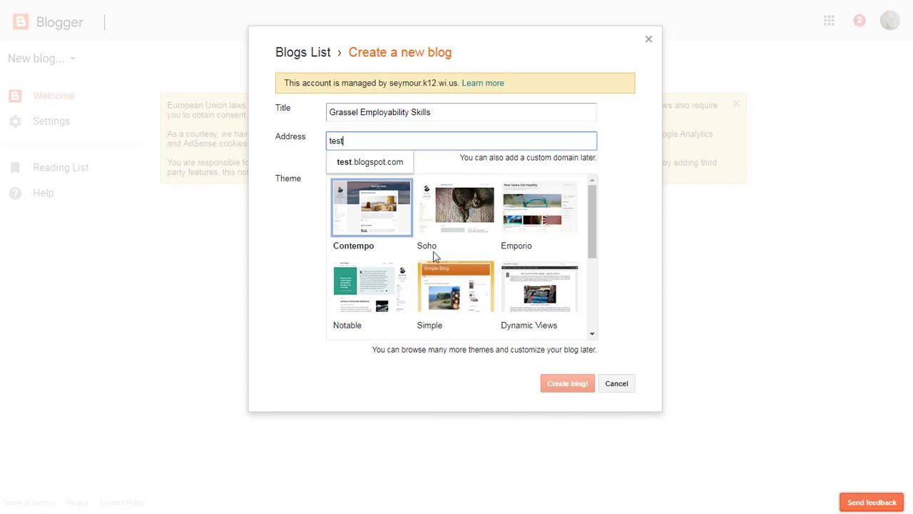
left_click(371, 160)
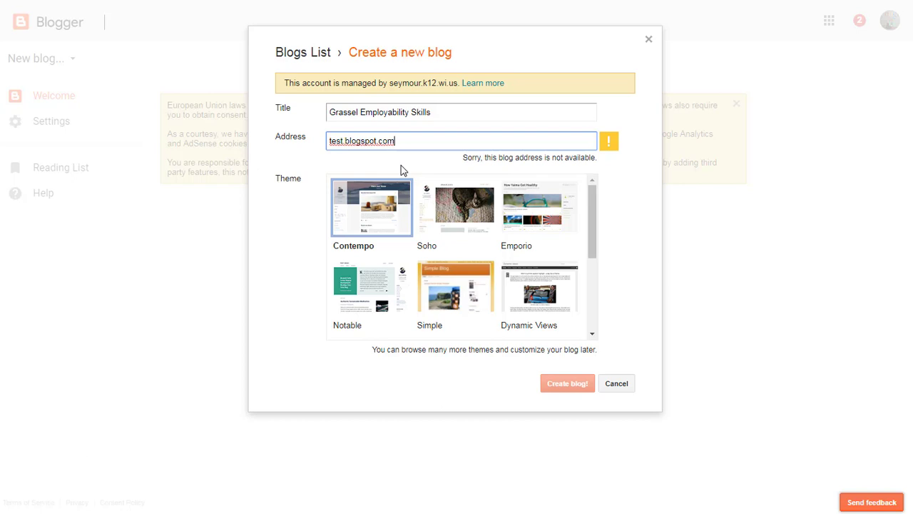
Step: Replace the blog address with the owner's surname joined to "employability", using the suggested blogspot.com ending
key("BackSpace")
key("BackSpace")
key("BackSpace")
key("BackSpace")
key("BackSpace")
key("BackSpace")
key("BackSpace")
key("BackSpace")
key("BackSpace")
key("BackSpace")
key("BackSpace")
key("BackSpace")
key("BackSpace")
key("BackSpace")
key("BackSpace")
key("BackSpace")
key("BackSpace")
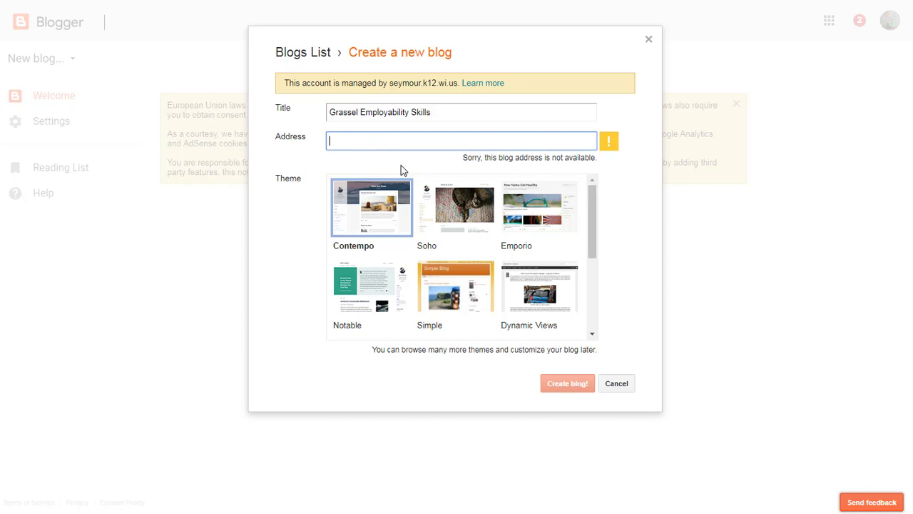
type("Grassel")
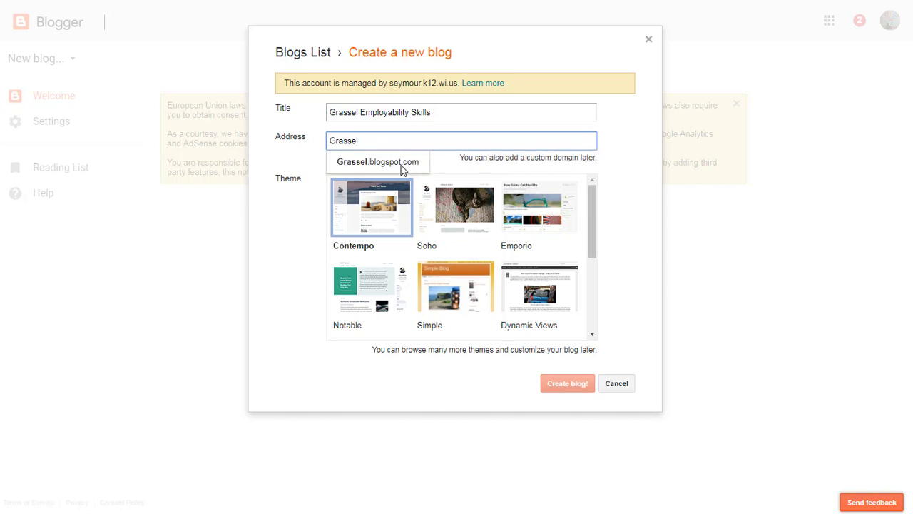
type("employability")
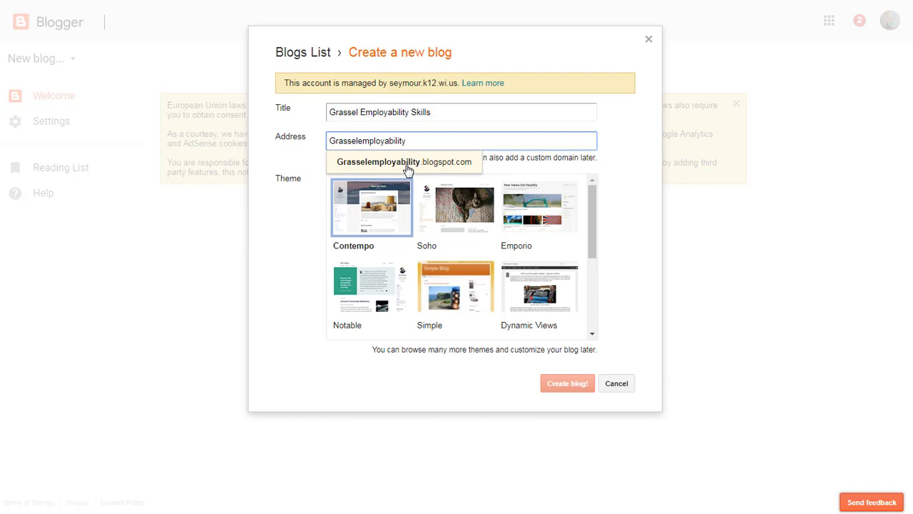
left_click(404, 169)
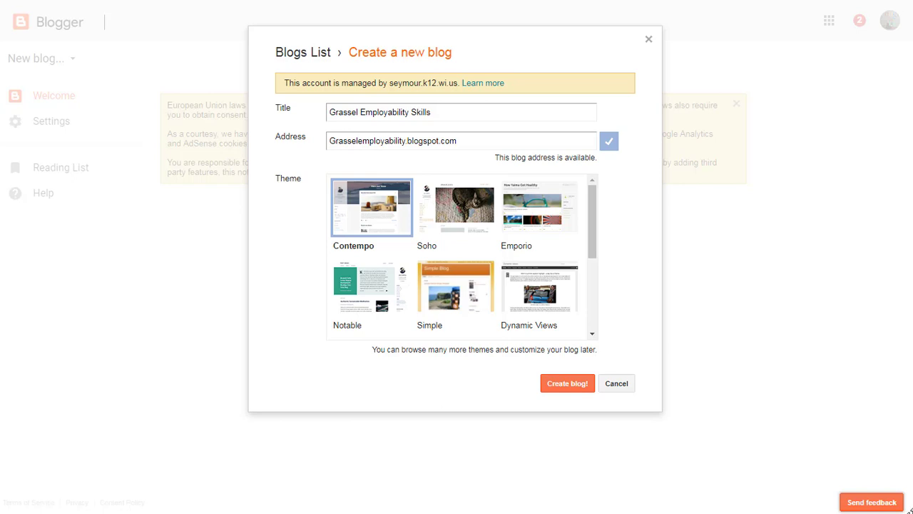
Step: Create the blog with the Contempo theme and decline the Google Domains offer
left_click(561, 386)
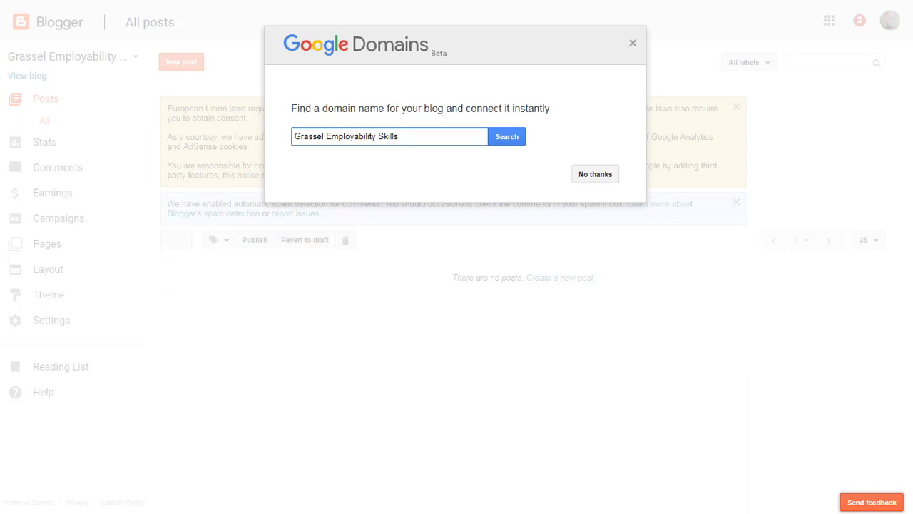
left_click(591, 179)
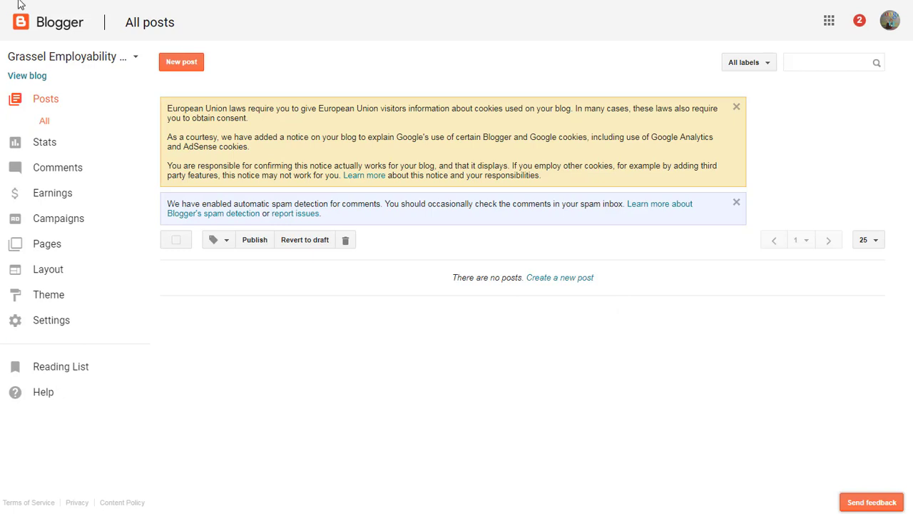
Step: Look through the new blog's Stats overview, Comments, Earnings, Campaigns and Pages sections
left_click(53, 144)
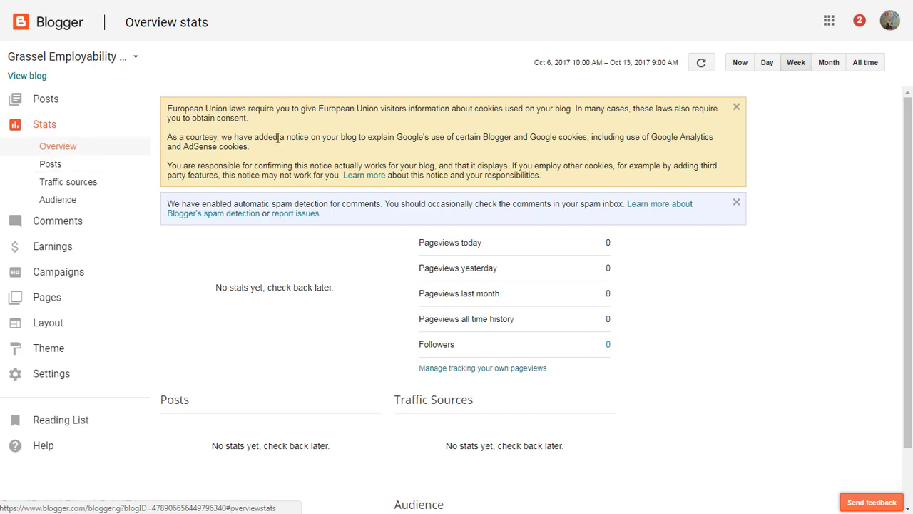
scroll(785, 371, "down", 1)
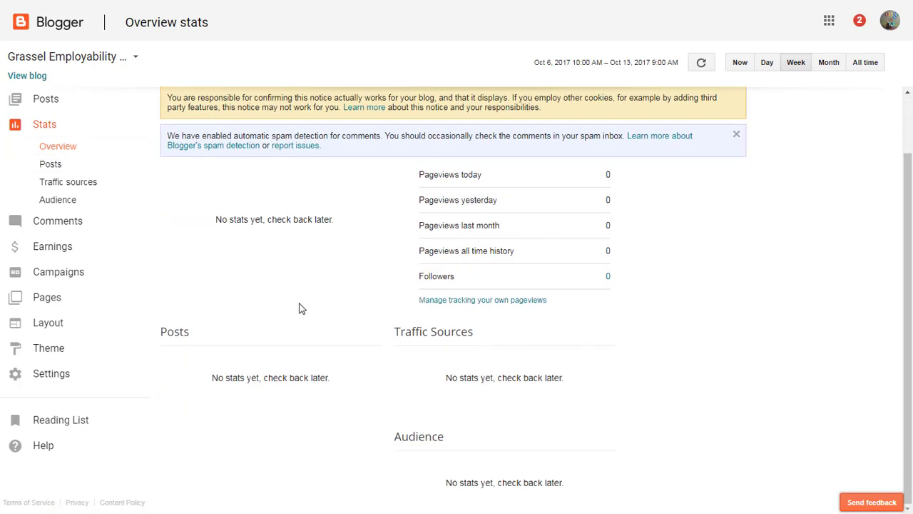
left_click(68, 233)
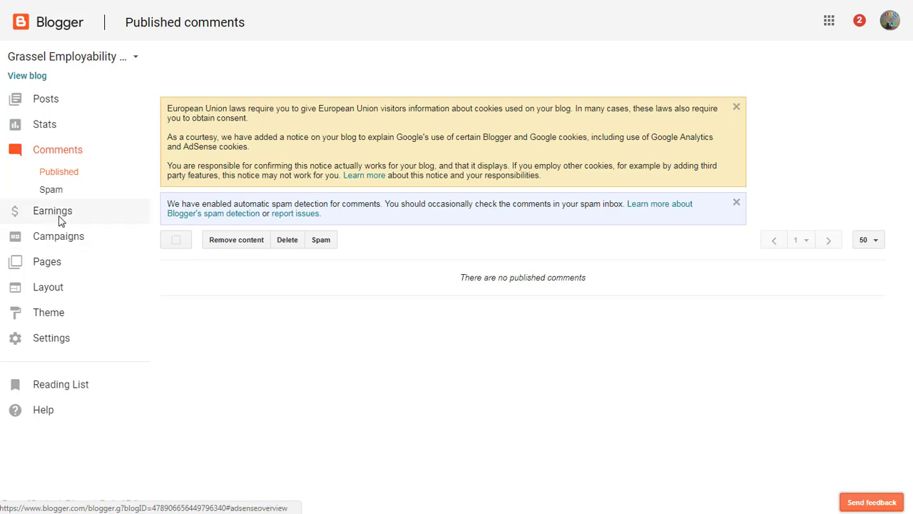
left_click(58, 216)
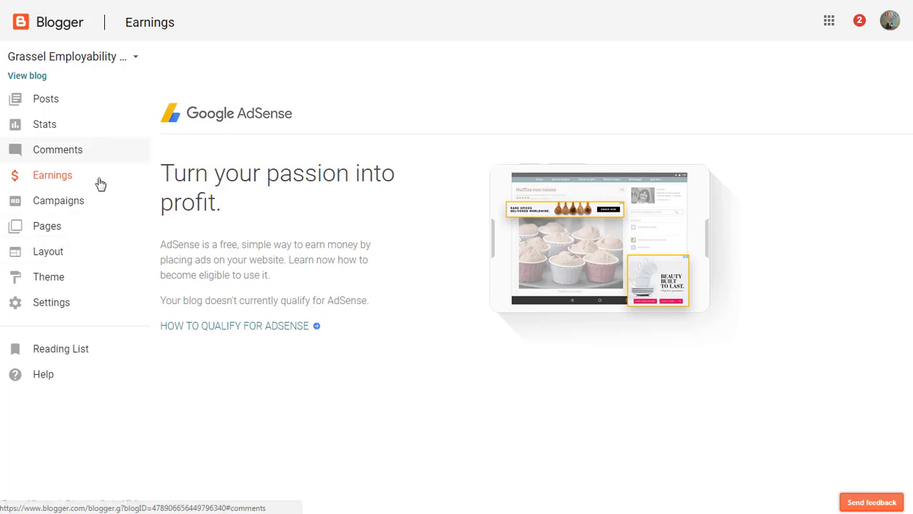
left_click(60, 214)
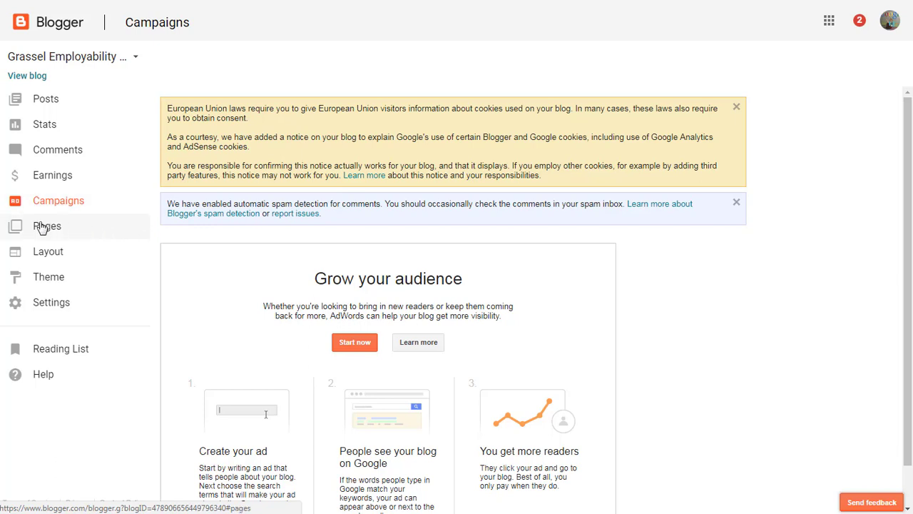
left_click(52, 230)
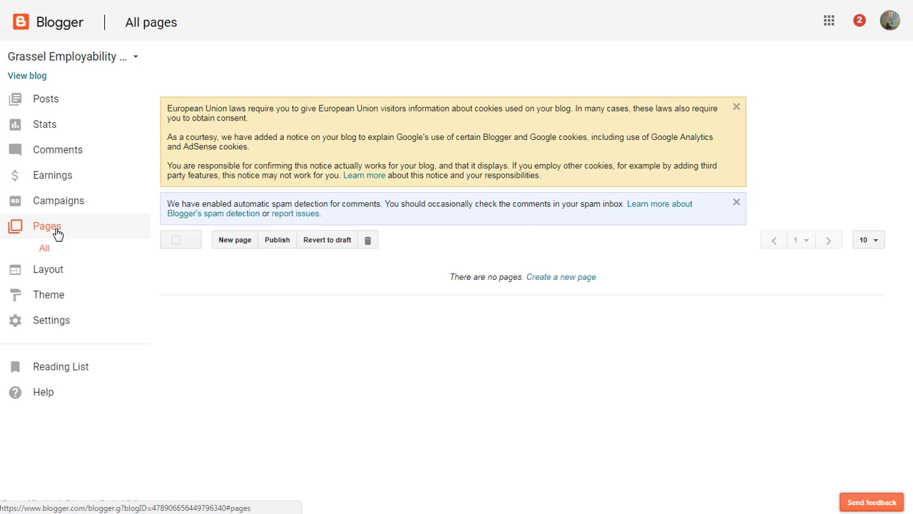
Step: Examine the blog's Layout gadgets, from the favicon and sidebars through the header, ads and page body to the footer
left_click(80, 273)
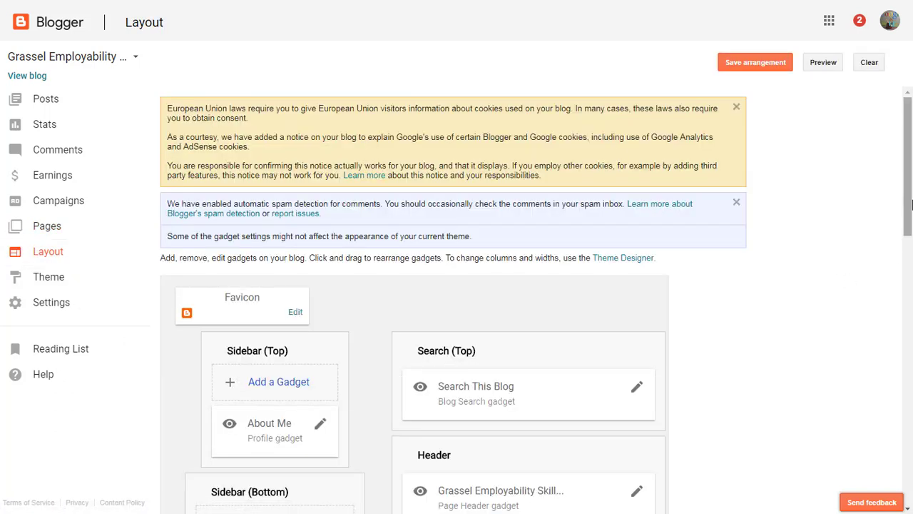
left_click_drag(910, 205, 911, 265)
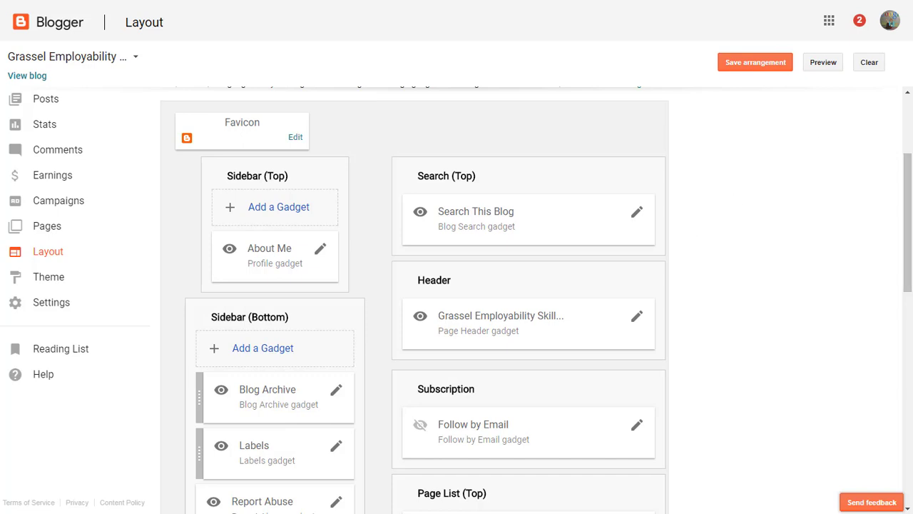
key("F11")
left_click_drag(712, 0, 676, 21)
scroll(856, 314, "down", 2)
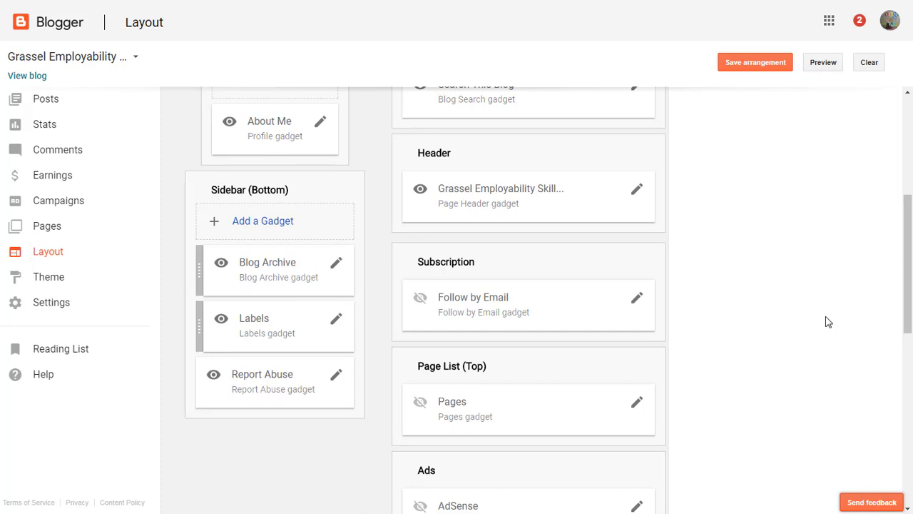
scroll(826, 322, "up", 1)
scroll(826, 323, "up", 1)
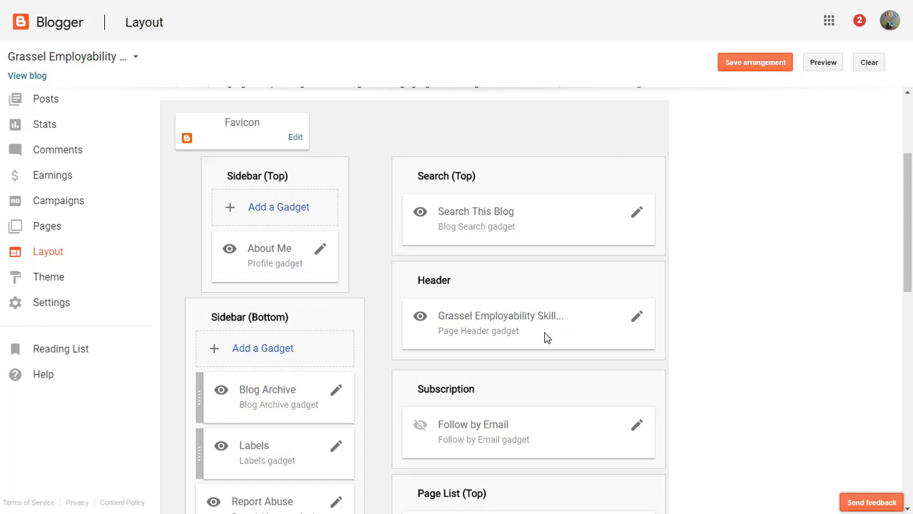
scroll(849, 378, "down", 2)
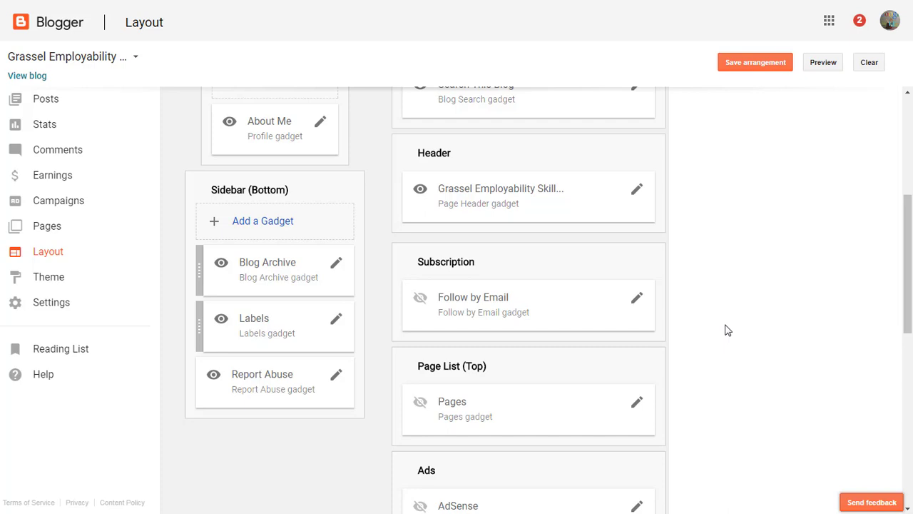
scroll(717, 357, "down", 3)
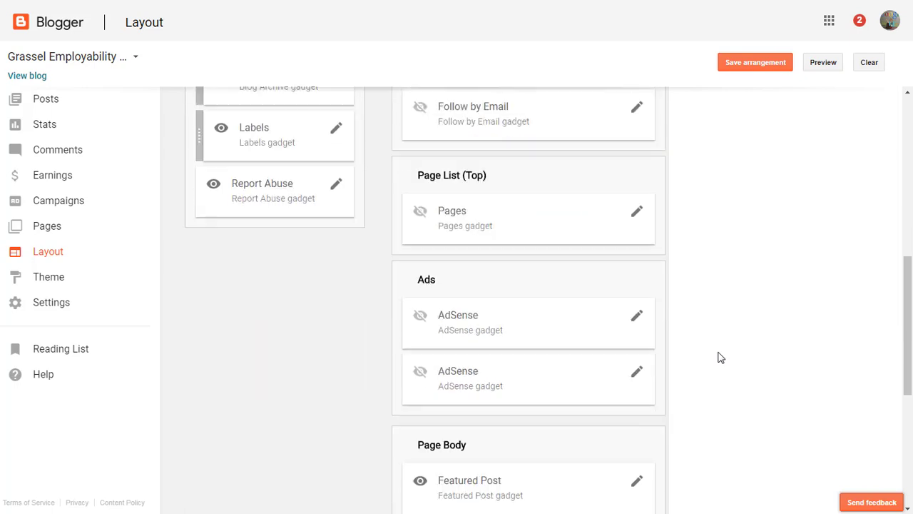
scroll(699, 432, "down", 4)
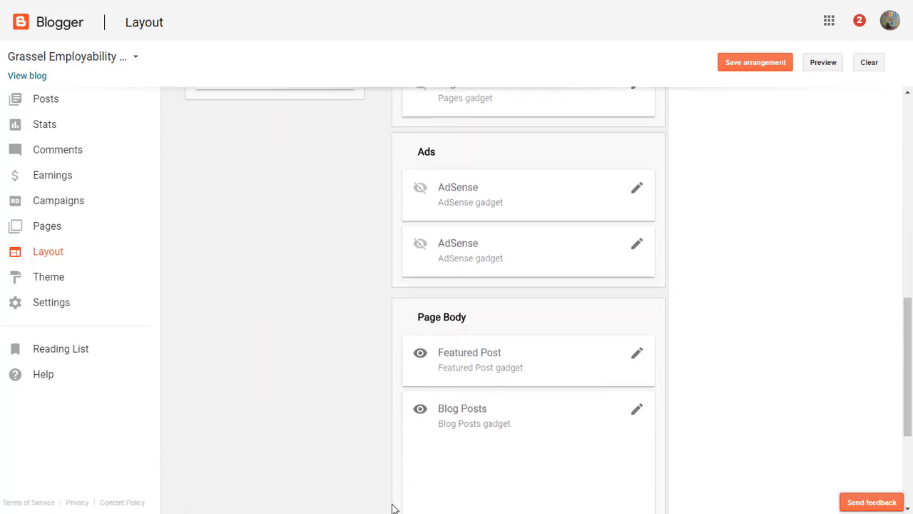
scroll(336, 483, "down", 1)
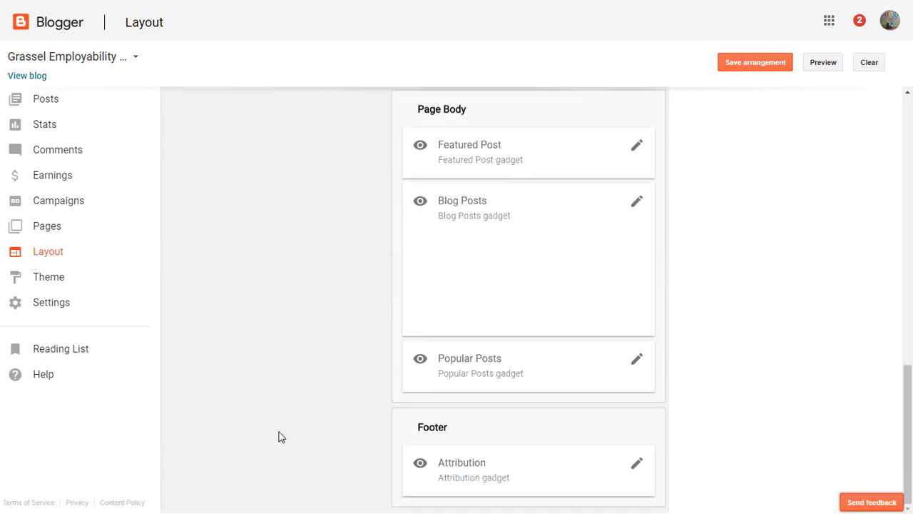
scroll(282, 443, "up", 5)
scroll(283, 443, "up", 8)
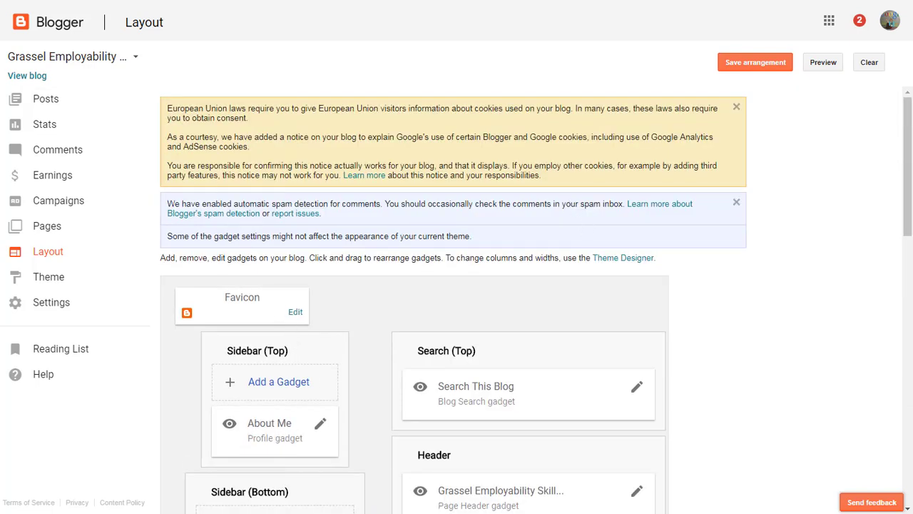
Step: Browse the blog's Theme page, reviewing the live previews and the available base themes from Contempo through Ethereal
left_click(43, 278)
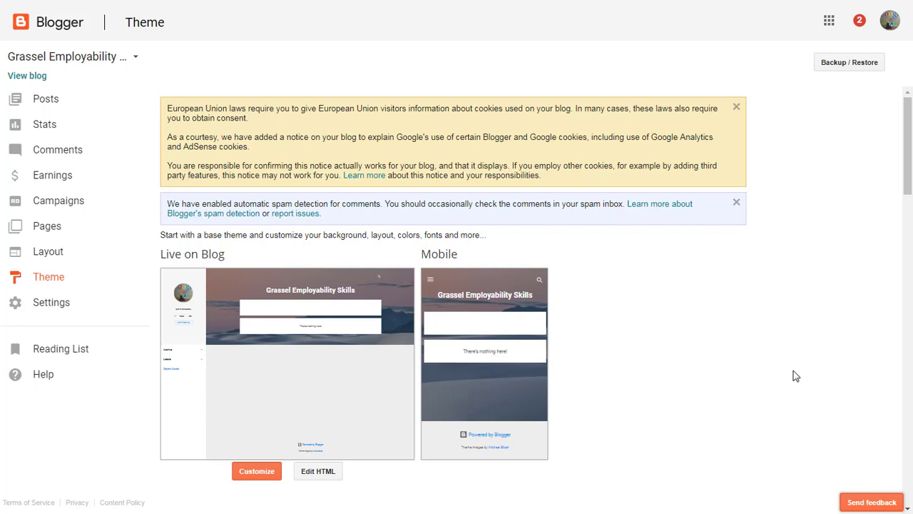
scroll(791, 378, "down", 2)
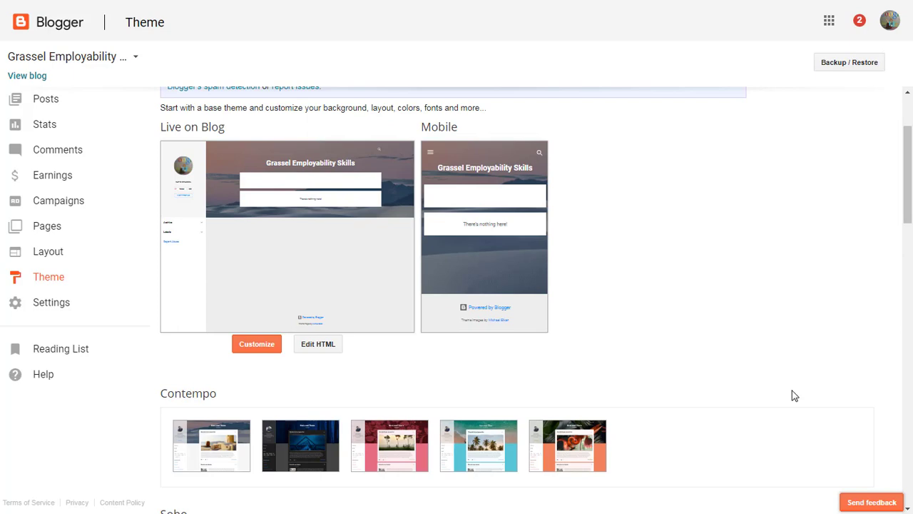
scroll(708, 245, "down", 3)
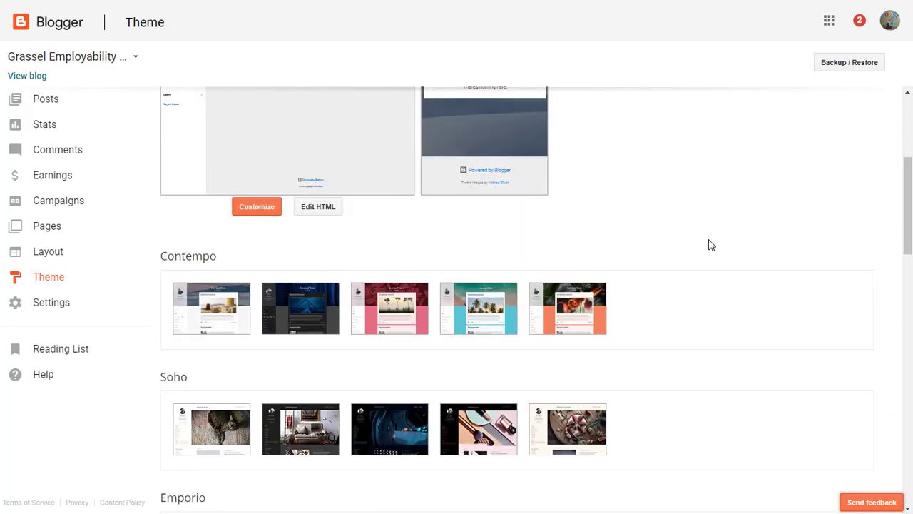
scroll(708, 245, "down", 4)
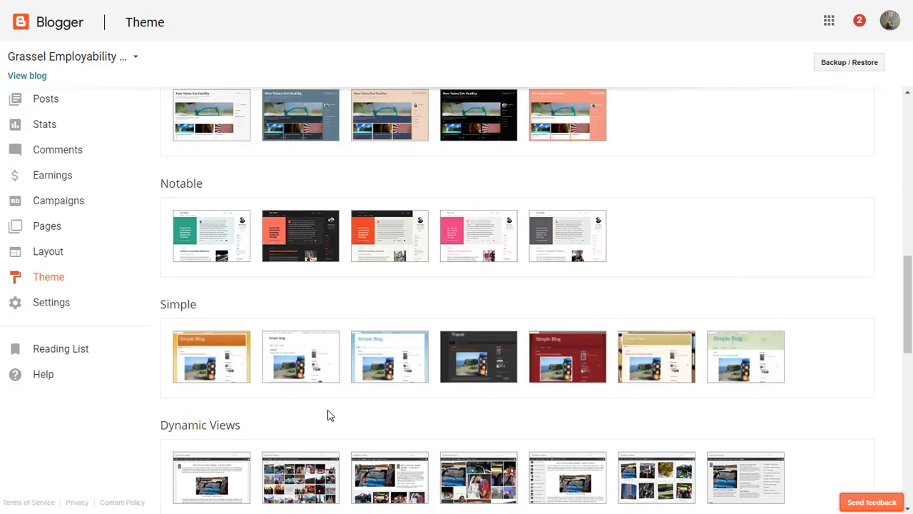
scroll(727, 312, "down", 2)
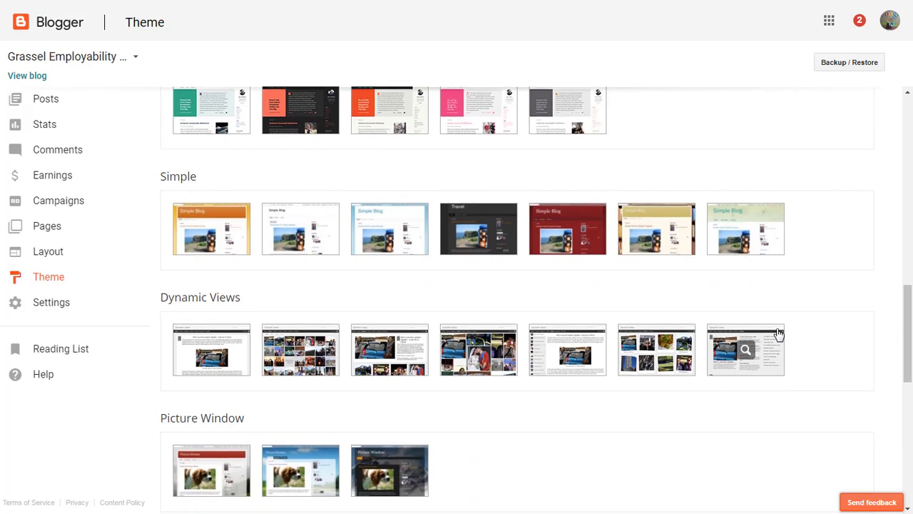
scroll(774, 337, "down", 2)
scroll(777, 339, "down", 4)
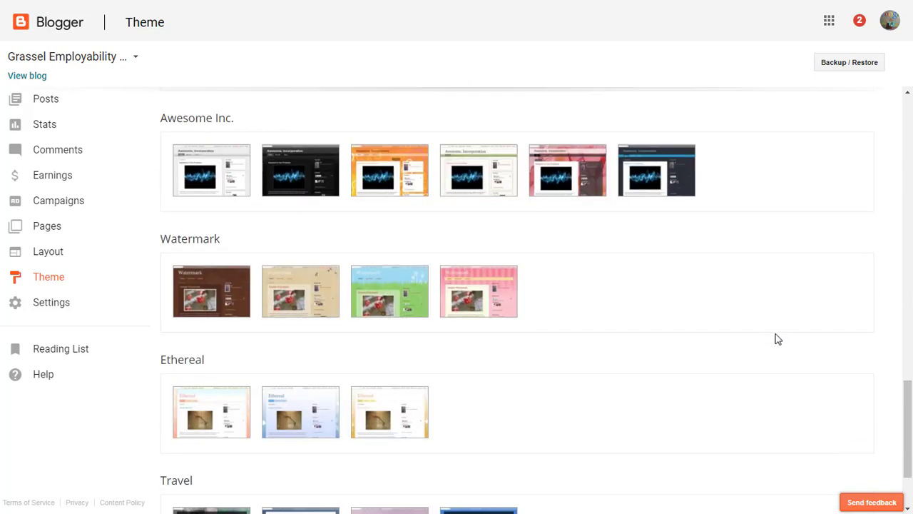
Step: Review the remaining base themes and preview the blue sky Picture Window and black Awesome Inc. themes on the blog
scroll(777, 340, "down", 2)
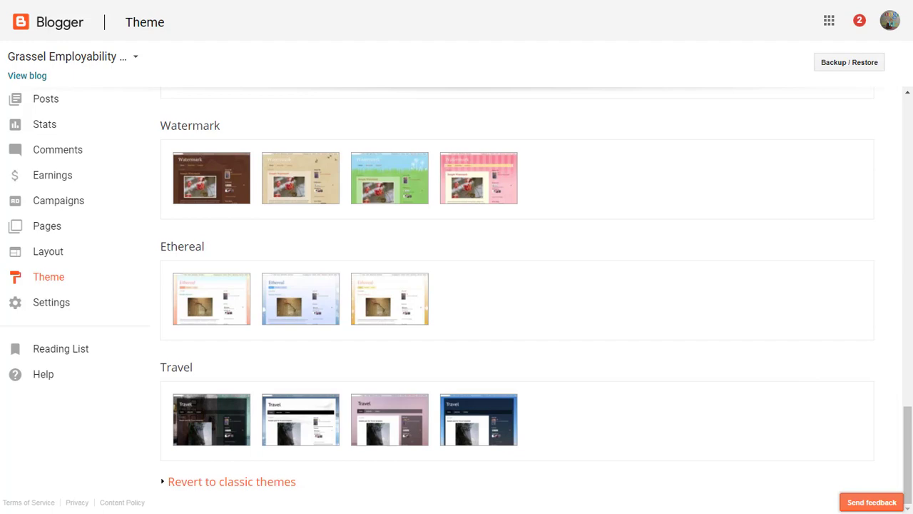
scroll(616, 342, "up", 5)
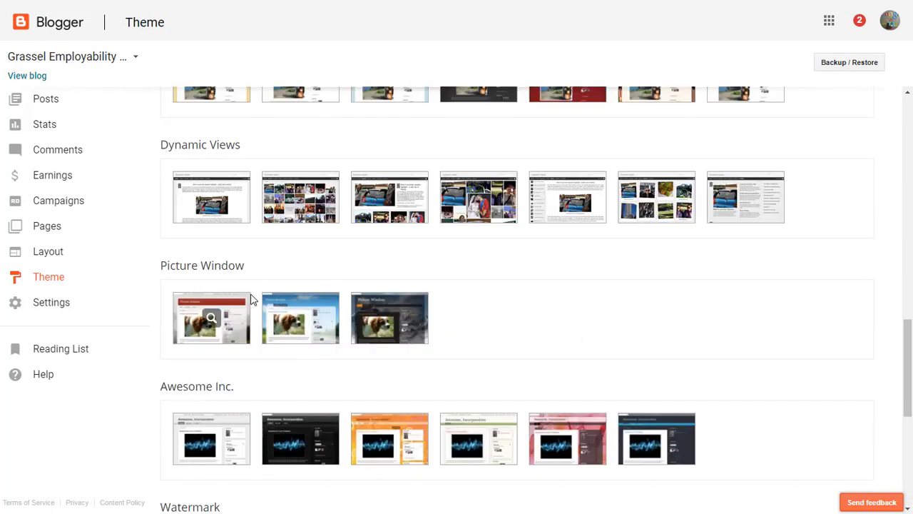
left_click(289, 320)
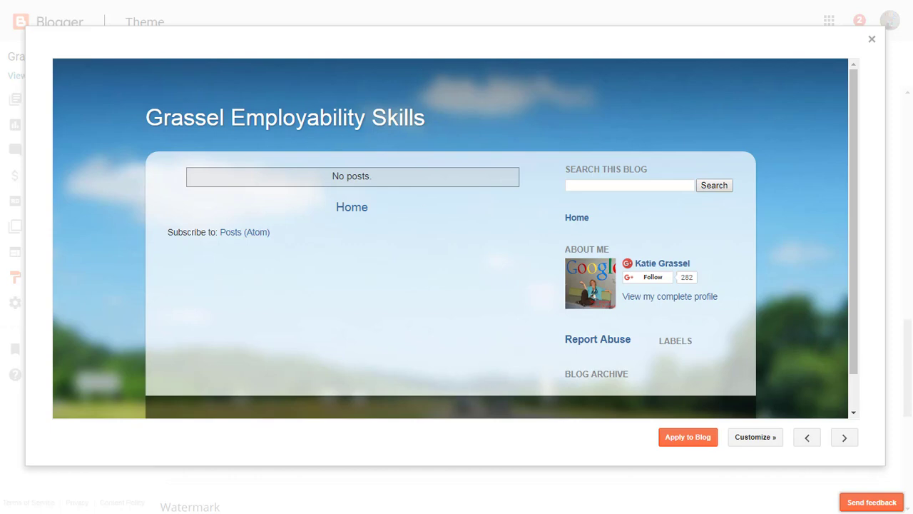
left_click(872, 39)
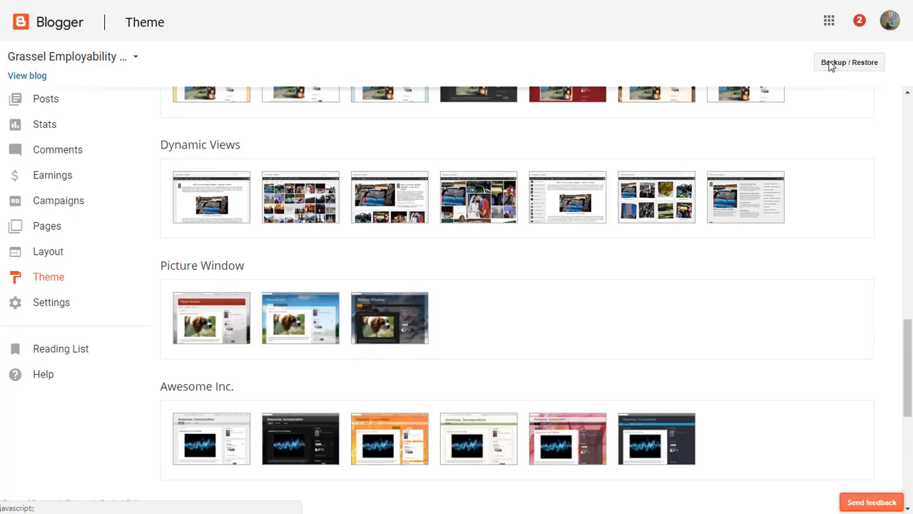
scroll(419, 282, "down", 1)
scroll(419, 283, "down", 4)
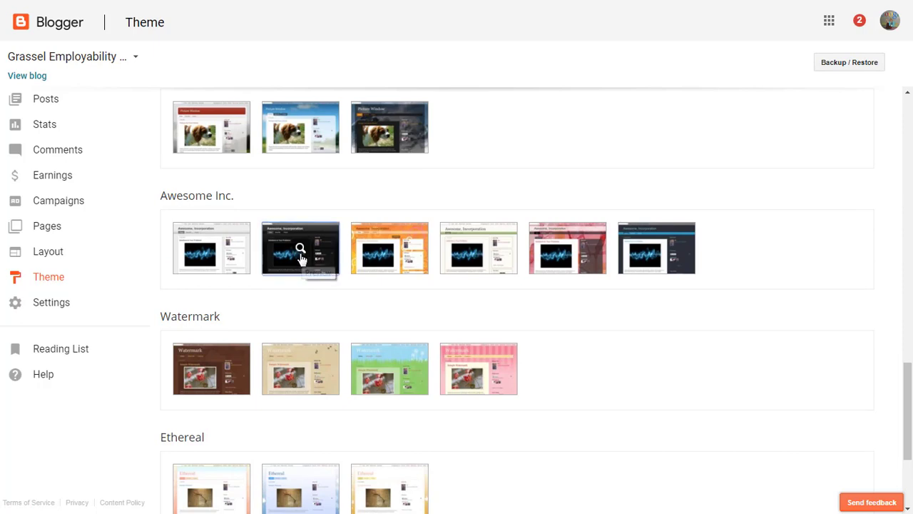
left_click(301, 251)
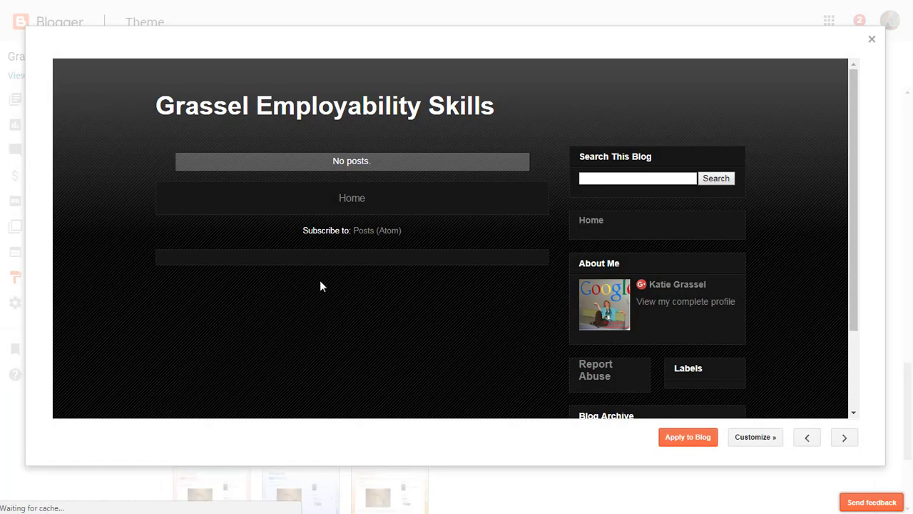
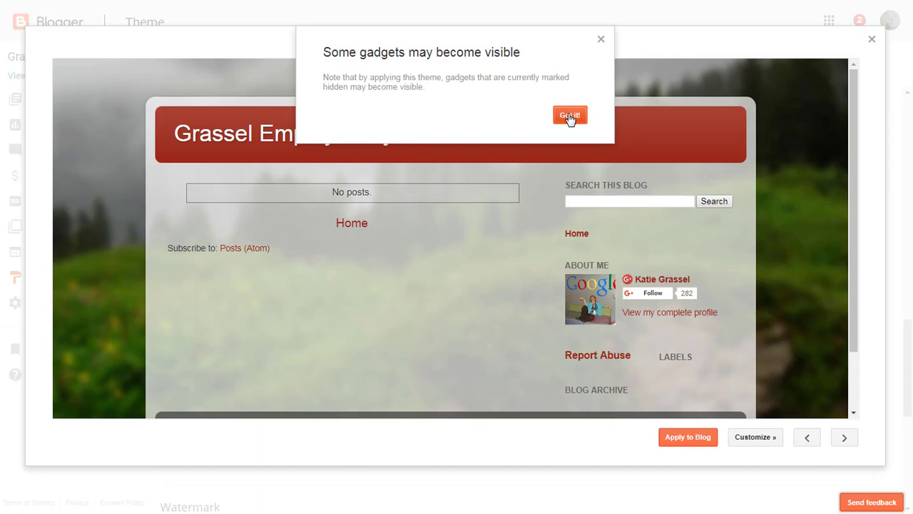
Step: Apply the Picture Window theme with the red header to the blog and open it for customization
left_click(569, 114)
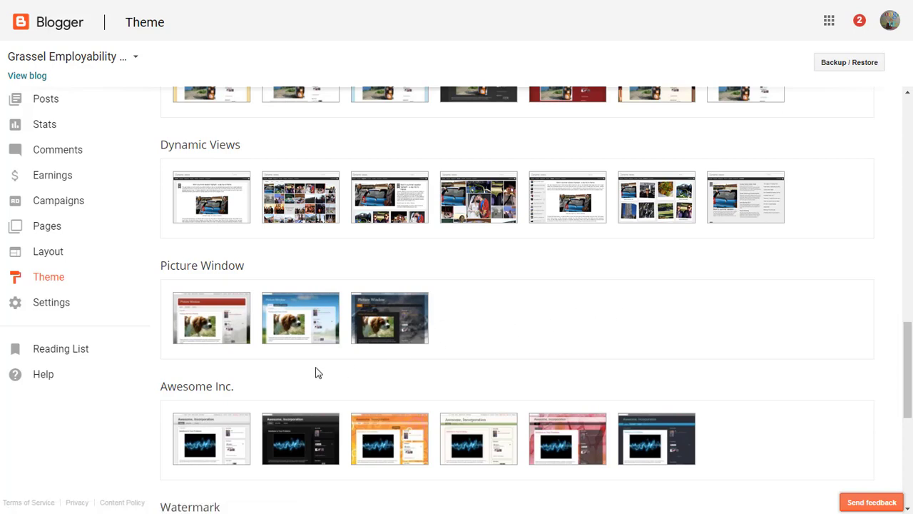
scroll(334, 387, "down", 1)
scroll(309, 375, "down", 1)
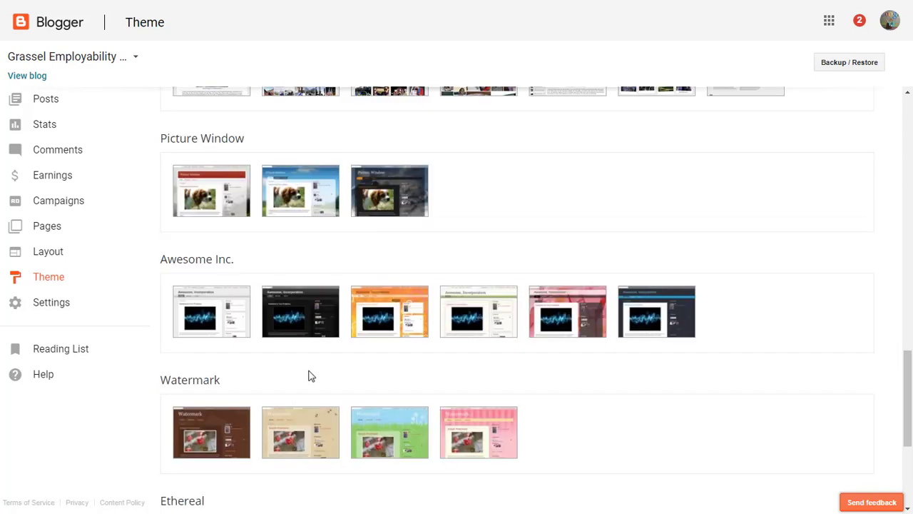
scroll(304, 371, "up", 2)
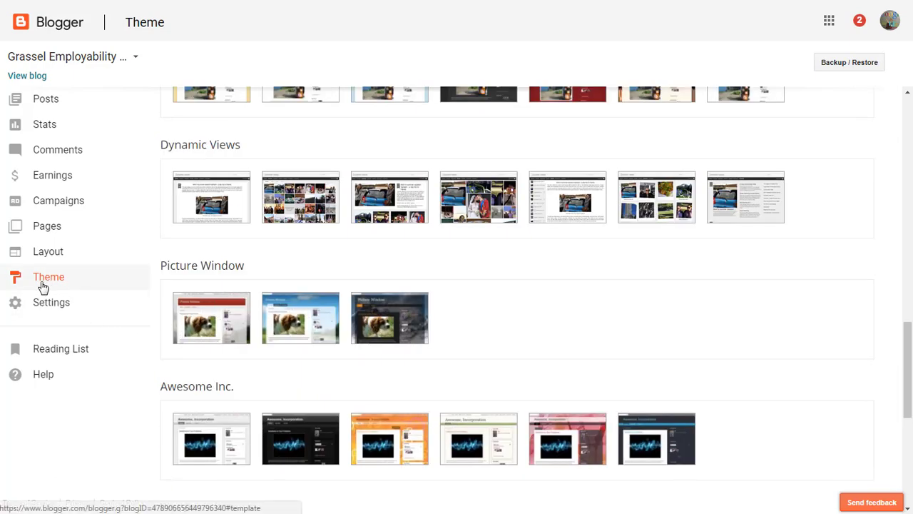
left_click(215, 332)
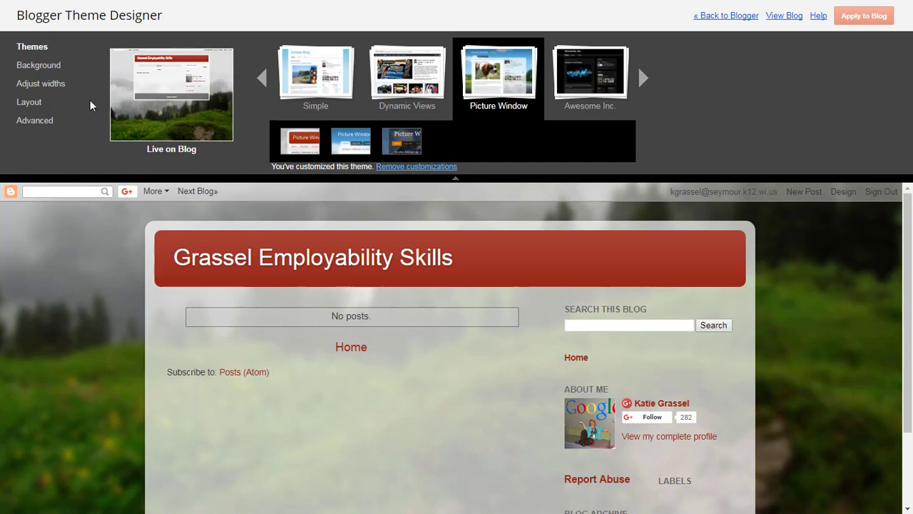
Step: Browse the Abstract background images and try the old photographs image from Hobbies & Crafts as the blog background
left_click(38, 67)
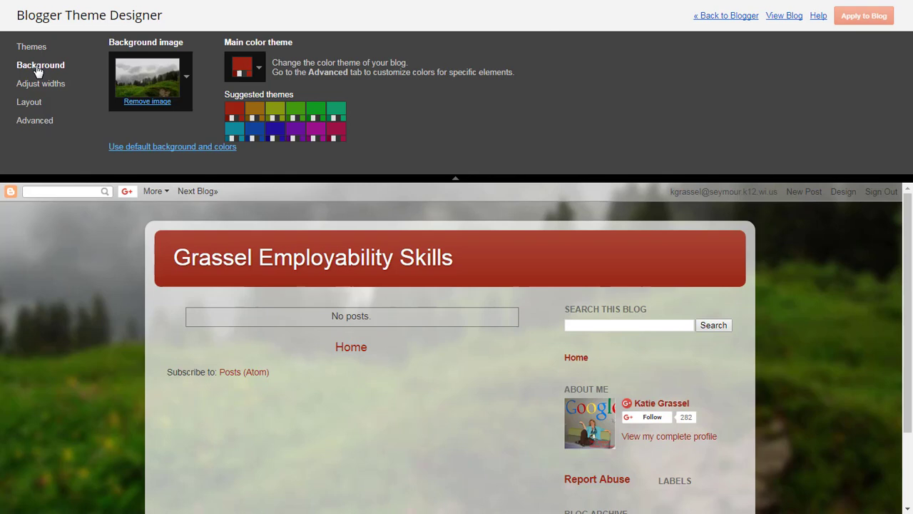
left_click(149, 80)
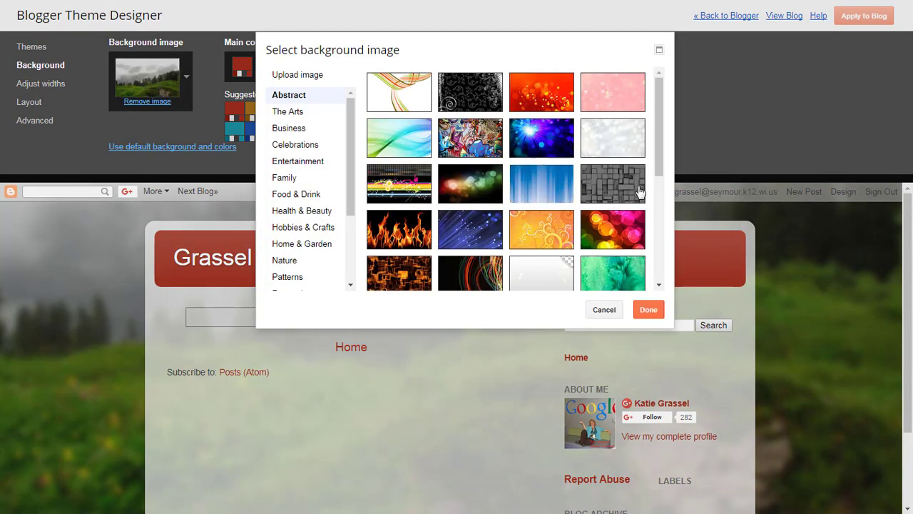
scroll(663, 134, "down", 3)
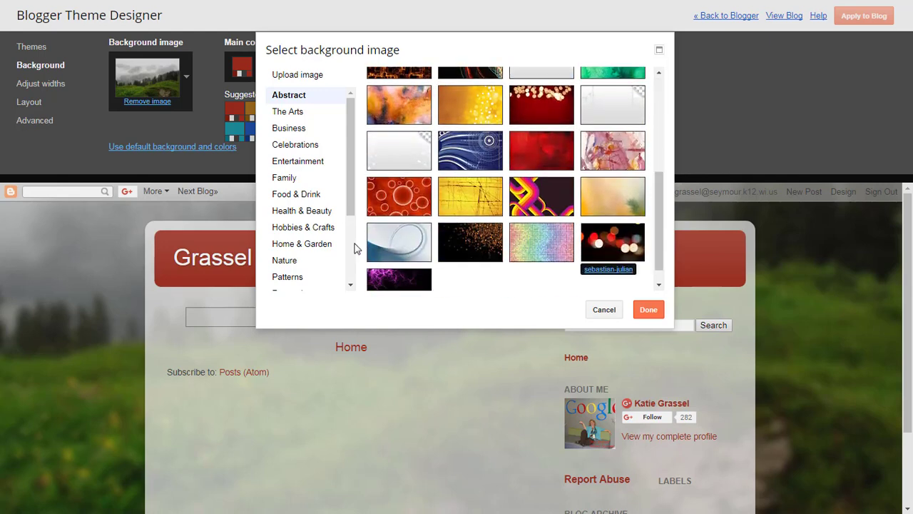
left_click(305, 233)
left_click(405, 189)
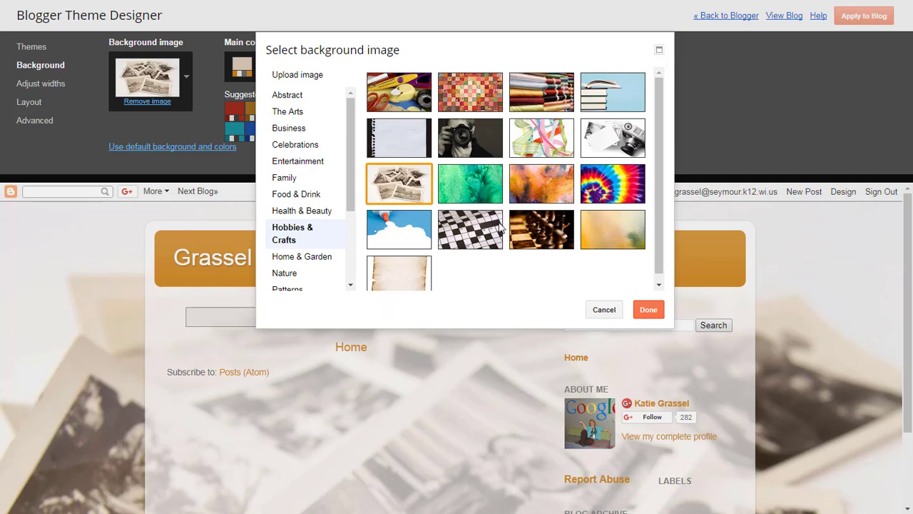
Step: Try the snowy mountain and the green leaves images from the Nature category as the blog background
left_click(284, 273)
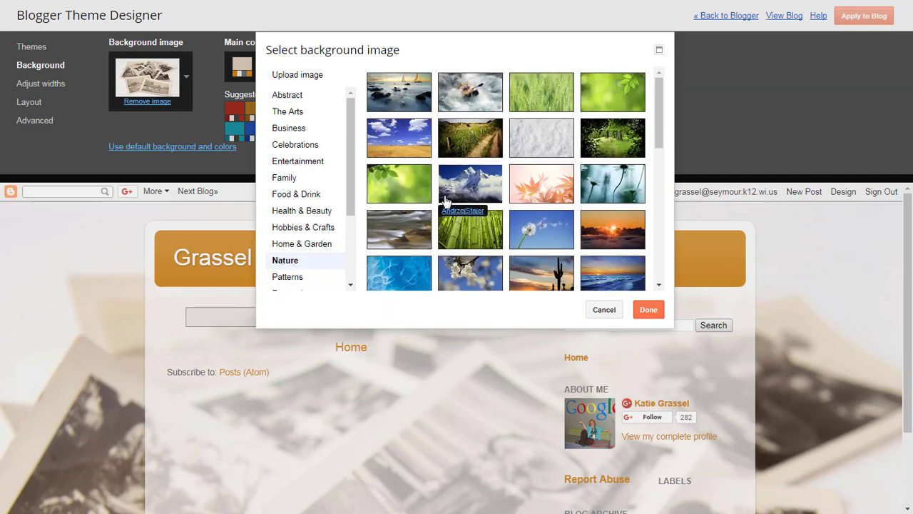
left_click(470, 185)
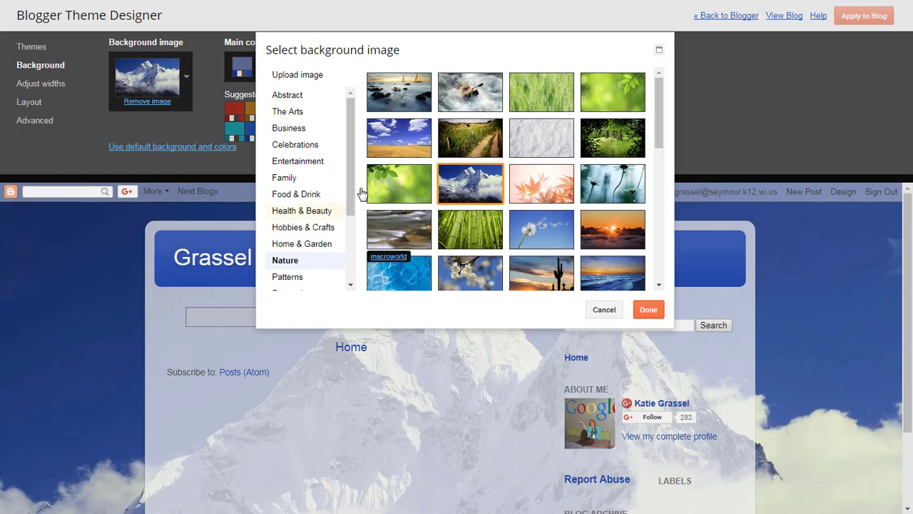
left_click(391, 189)
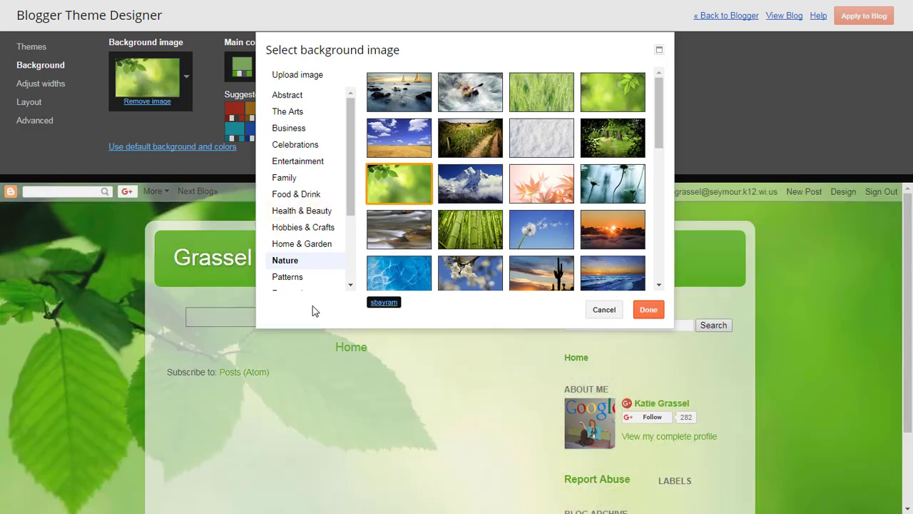
Step: Try the red flower pattern from the Patterns category, then set the olive and white swirl pattern as the background
left_click(288, 278)
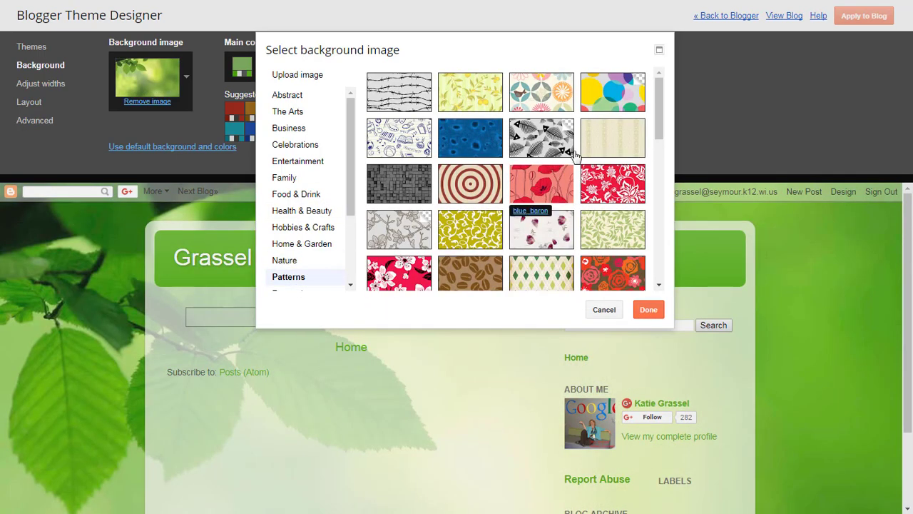
left_click(619, 282)
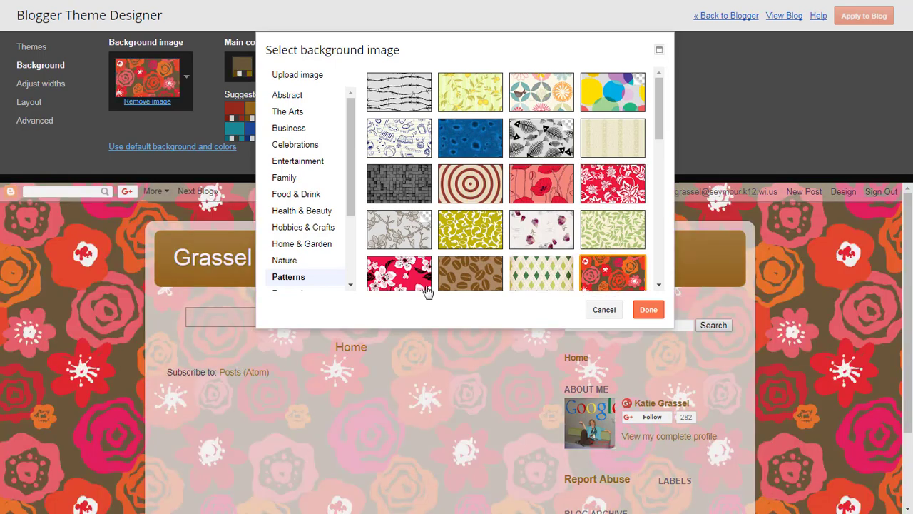
left_click(476, 241)
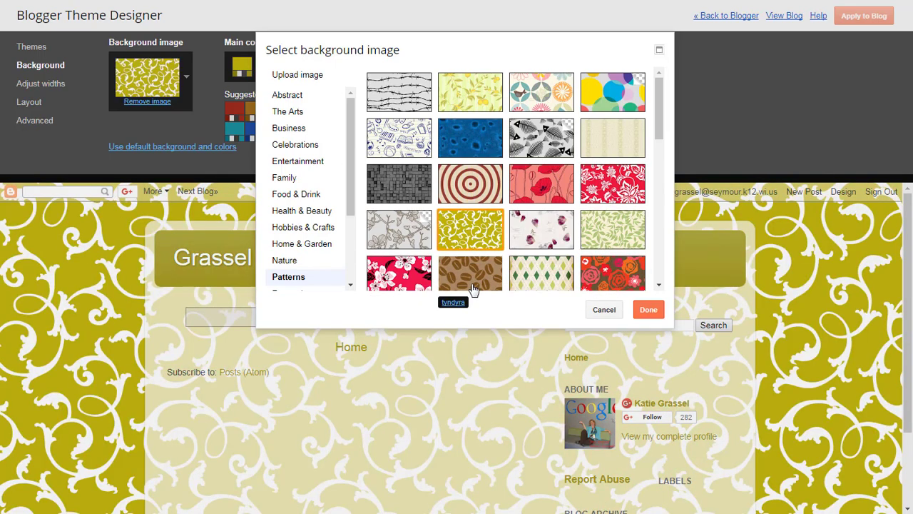
left_click(648, 310)
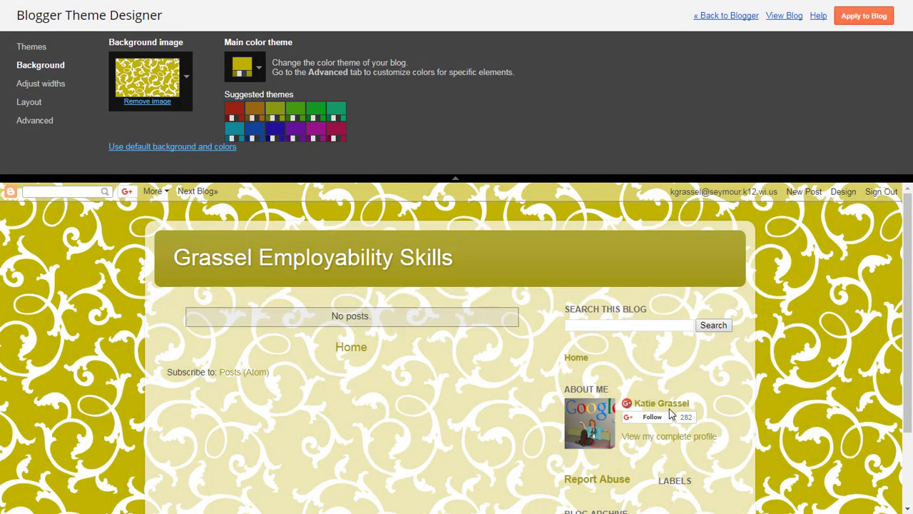
Step: Replace the blog's background image with the dollar bills picture from the Shopping category
left_click(159, 87)
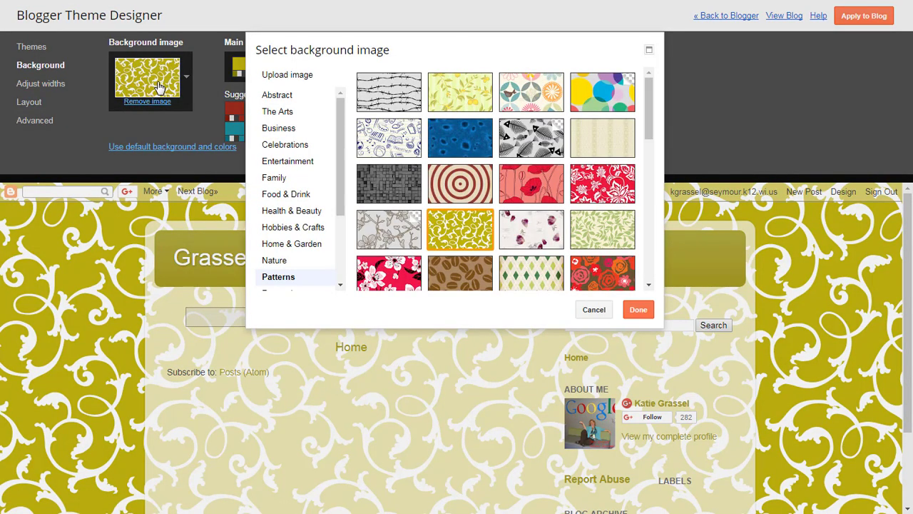
left_click_drag(339, 134, 332, 219)
left_click(288, 217)
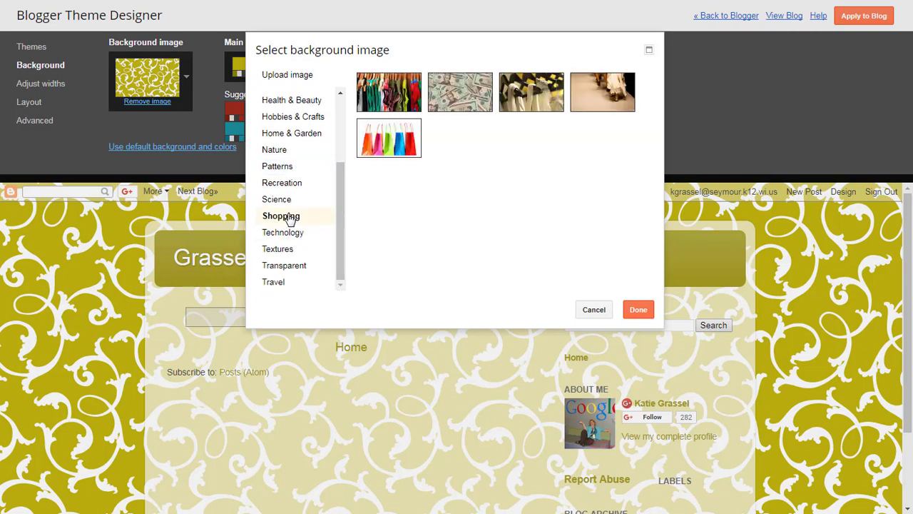
left_click(448, 98)
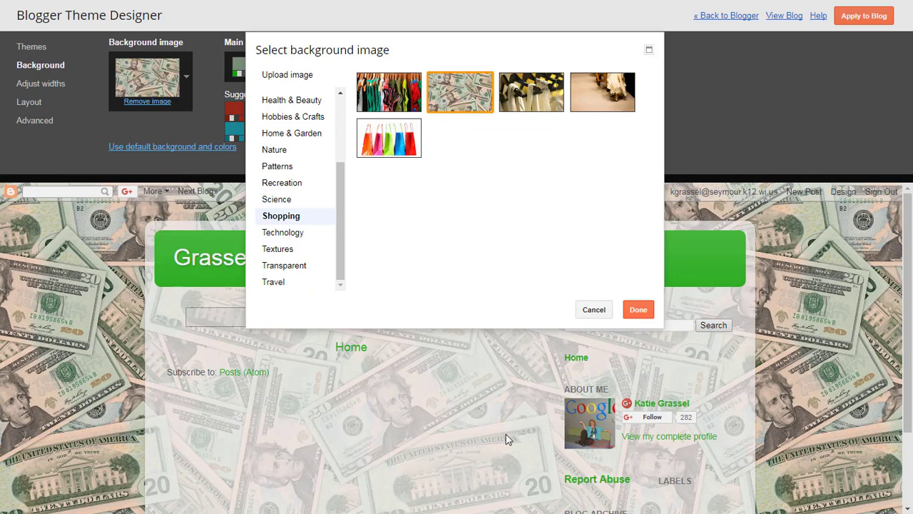
left_click(638, 310)
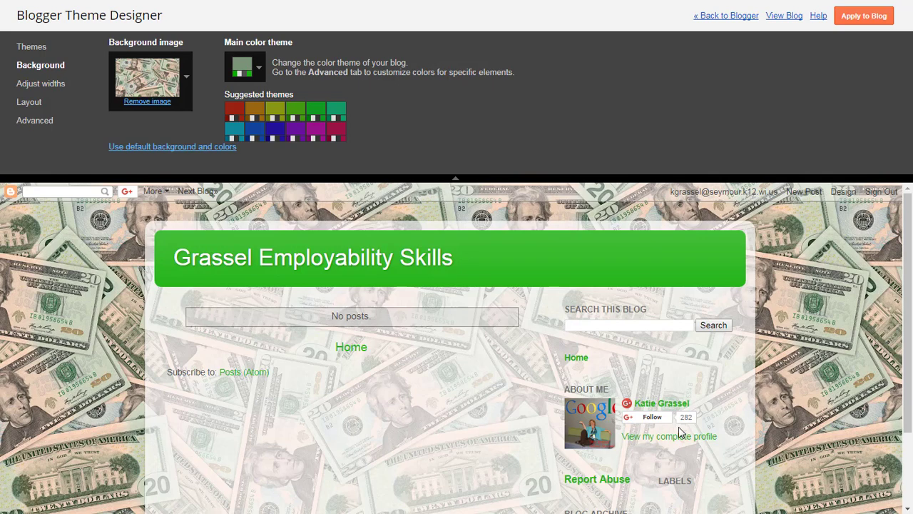
Step: Try several suggested color themes on the blog, including indigo, teal, olive, brown, purple, magenta and crimson
left_click(273, 134)
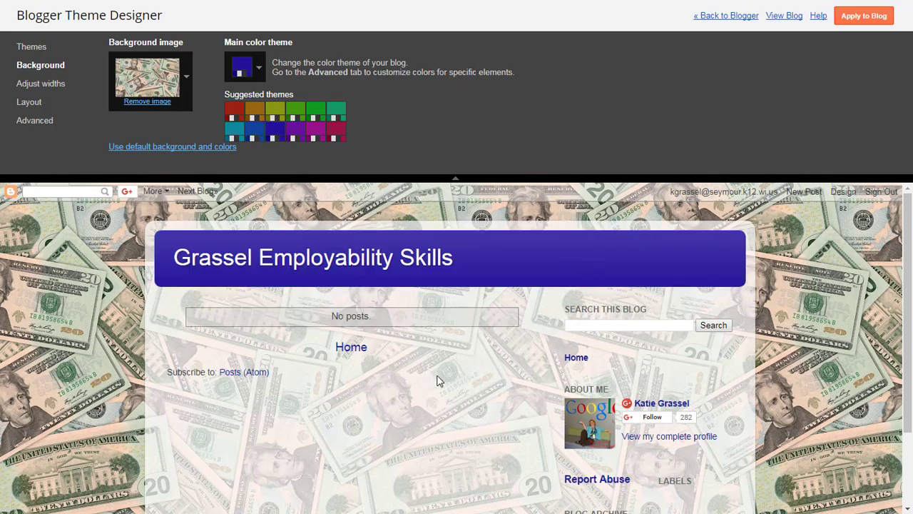
left_click(234, 132)
left_click(277, 114)
left_click(254, 115)
left_click(276, 132)
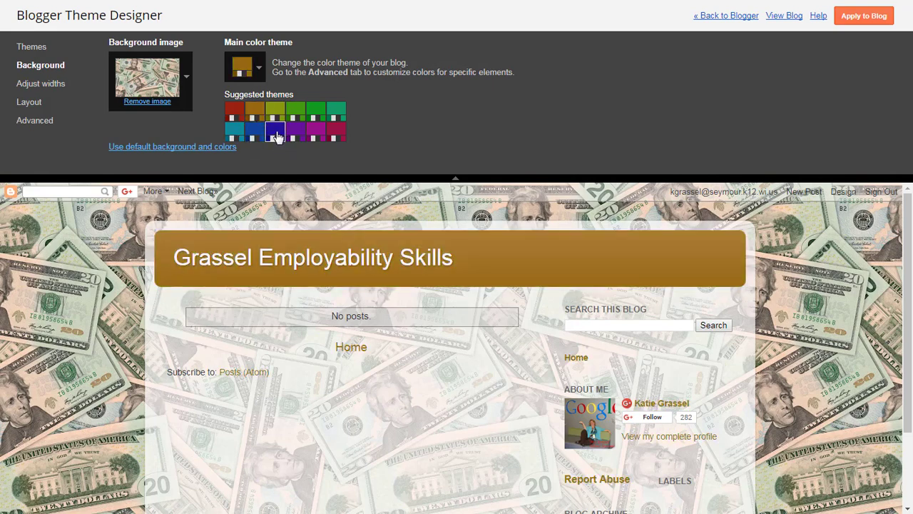
left_click(298, 136)
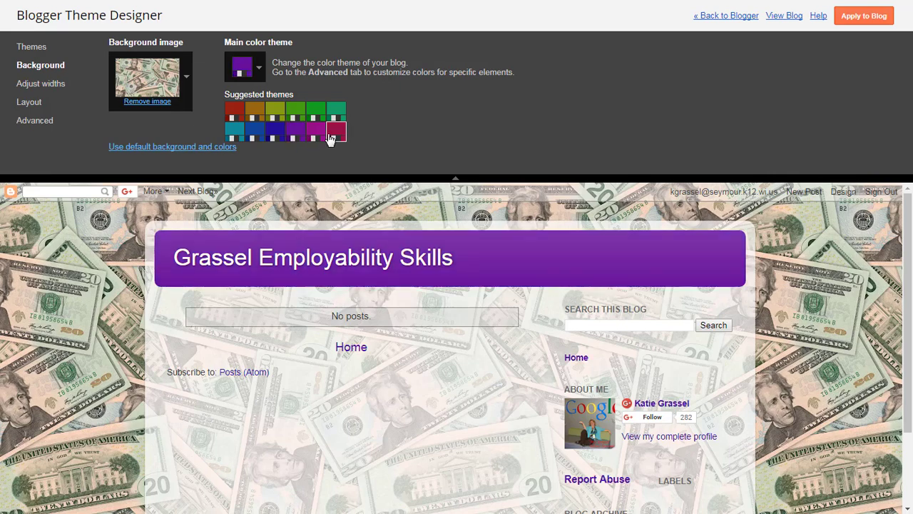
left_click(316, 134)
left_click(336, 133)
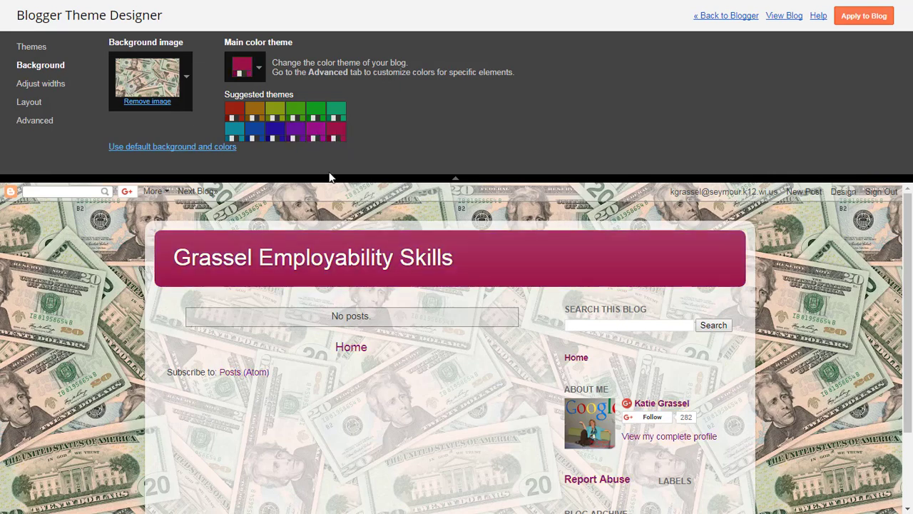
Step: Compare the blue, teal, green, olive and brown suggested themes, then set the main color theme to red
left_click(258, 135)
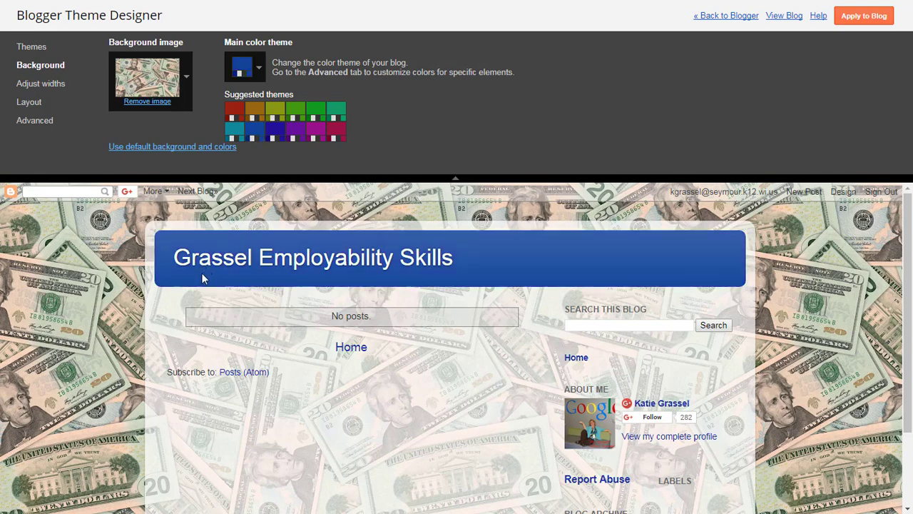
left_click(236, 129)
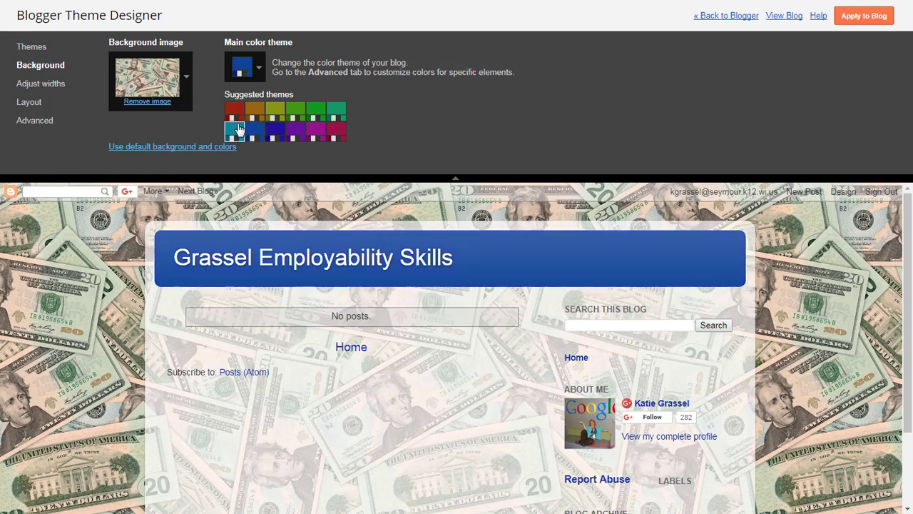
left_click(335, 109)
left_click(295, 113)
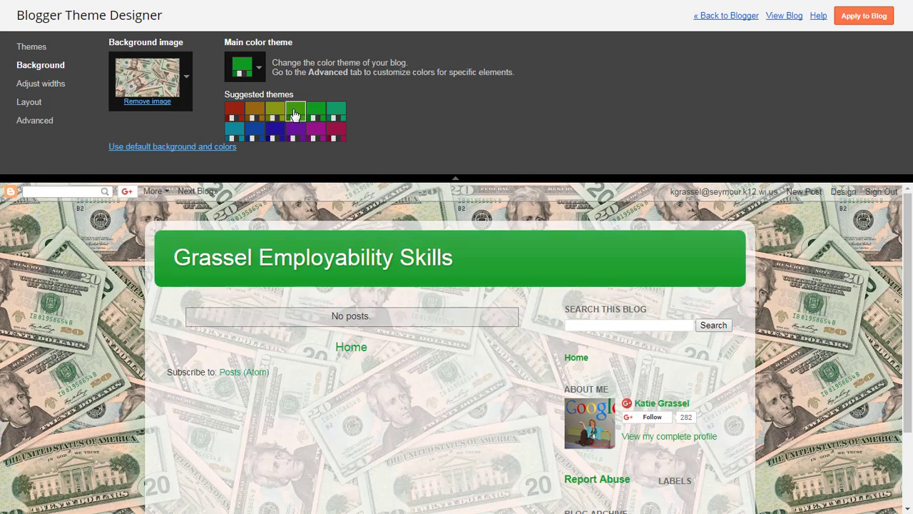
left_click(274, 116)
left_click(254, 117)
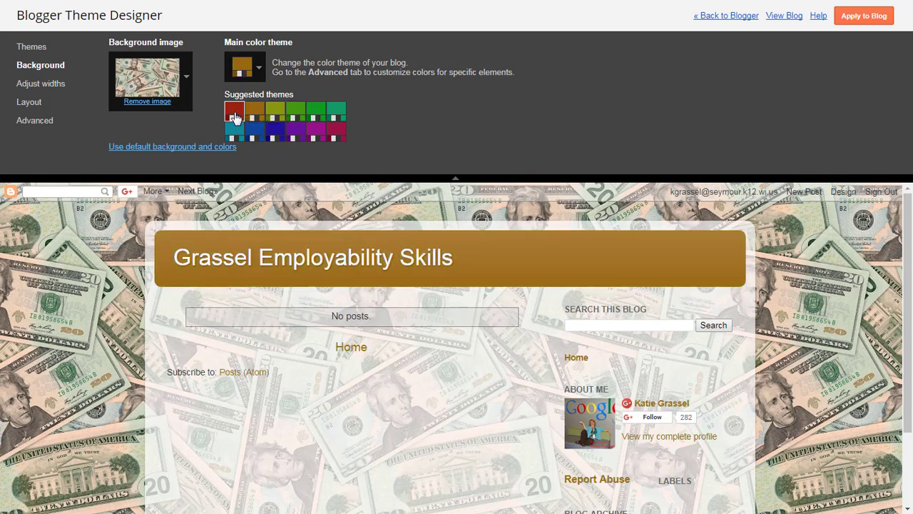
left_click(236, 117)
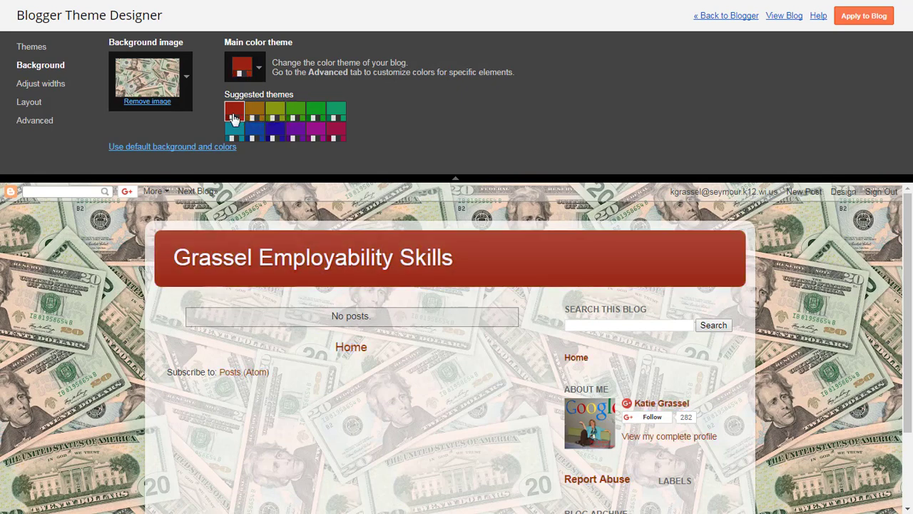
Step: Compare the blue, crimson and red suggested themes, then set the main color theme to golden brown
left_click(255, 133)
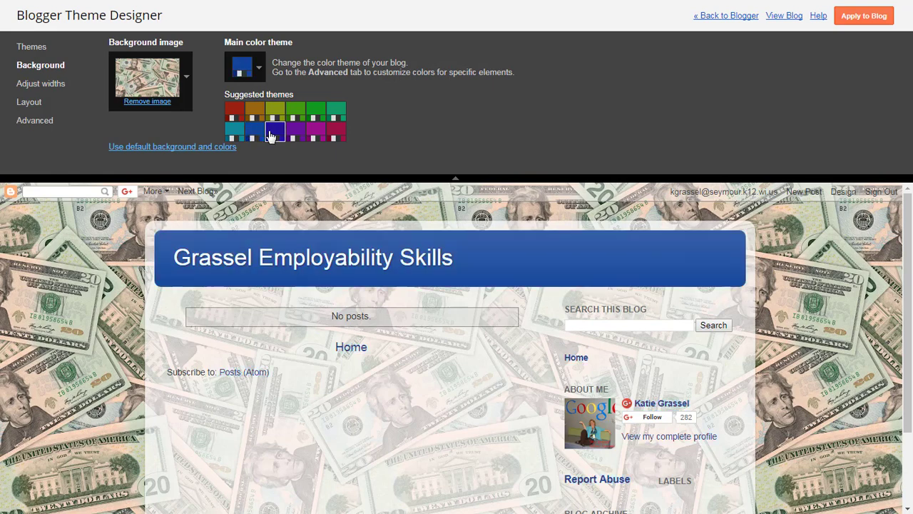
left_click(338, 136)
left_click(236, 117)
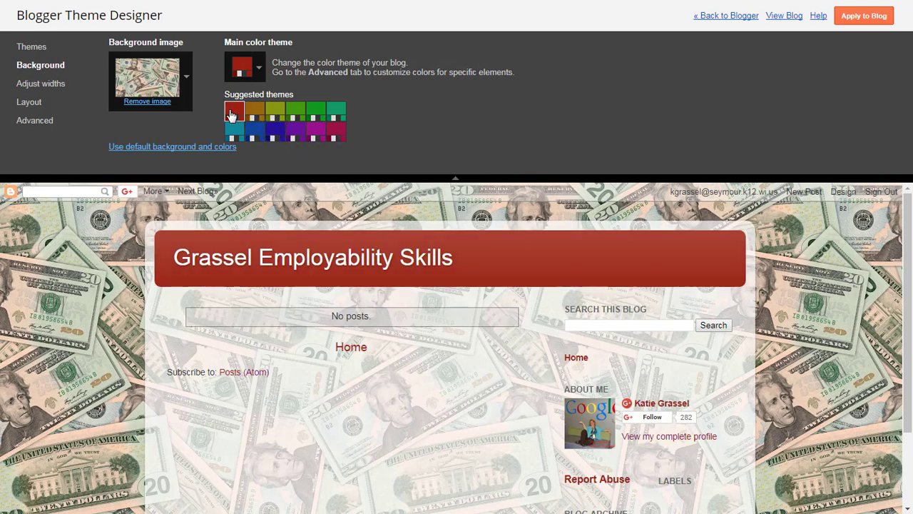
left_click(250, 118)
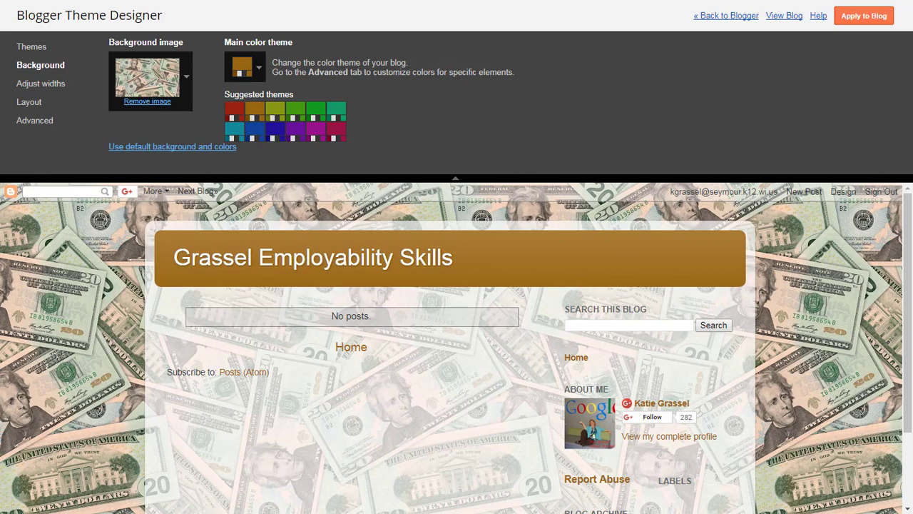
Step: Try the body layout with one left sidebar, then choose one right sidebar and review the resulting gadget arrangement
left_click(34, 102)
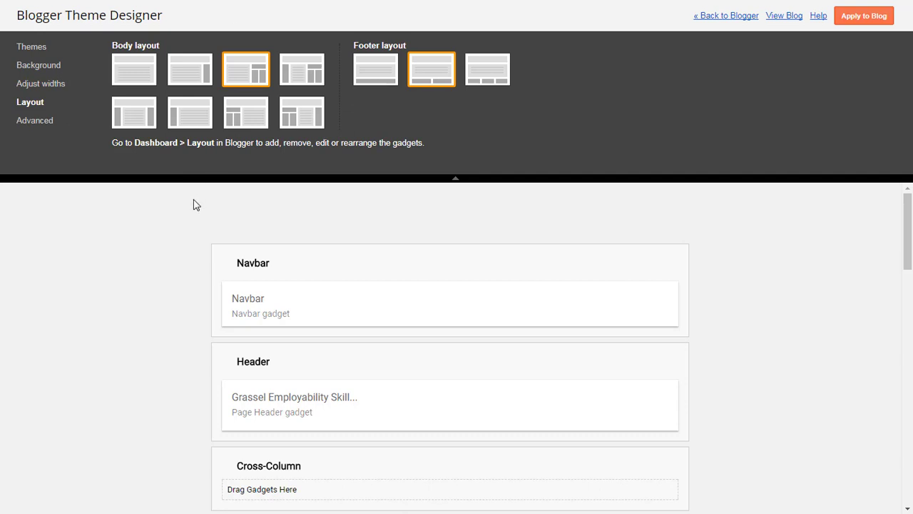
left_click(190, 116)
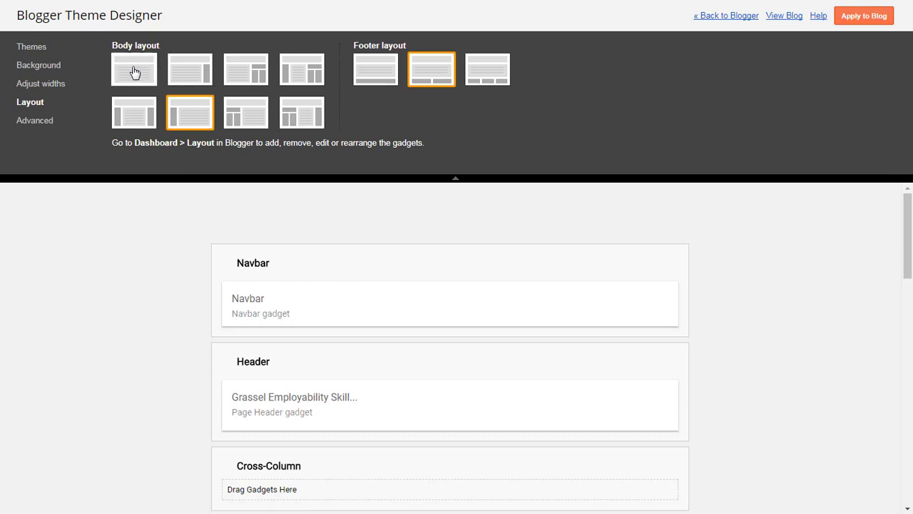
left_click(184, 72)
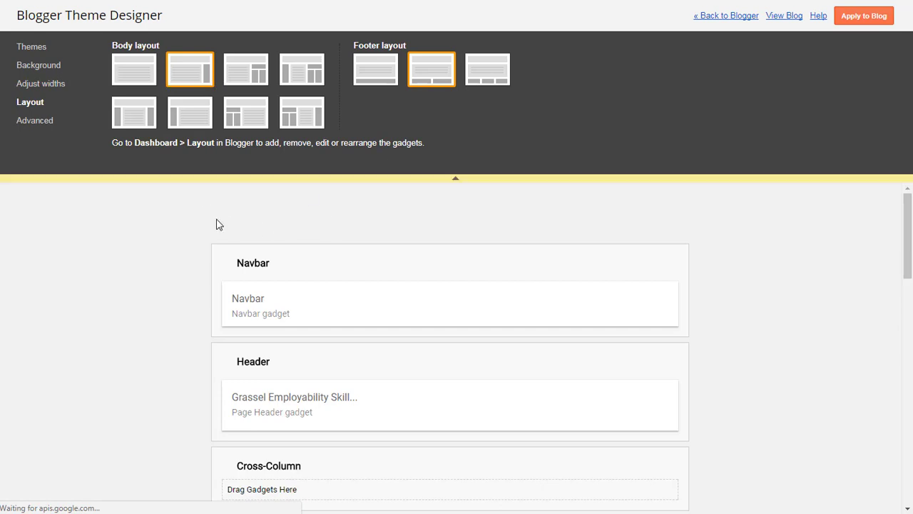
scroll(178, 345, "down", 10)
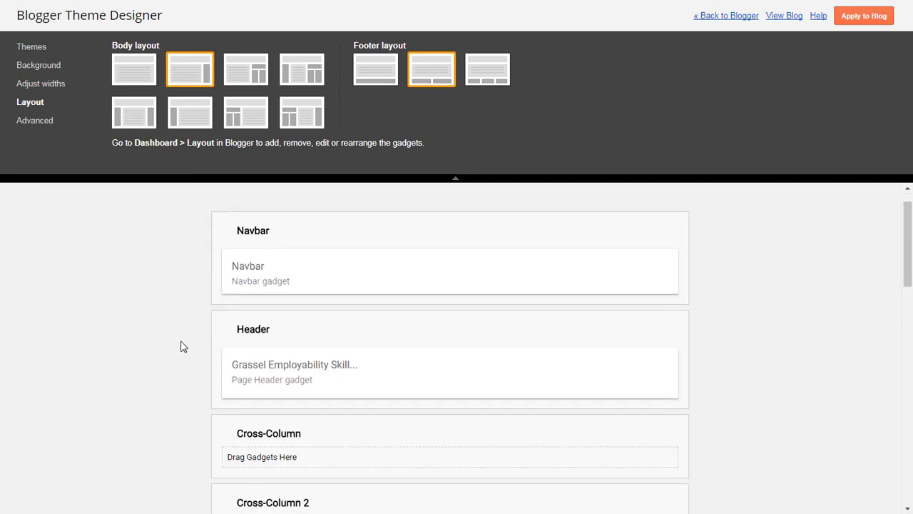
scroll(178, 350, "up", 3)
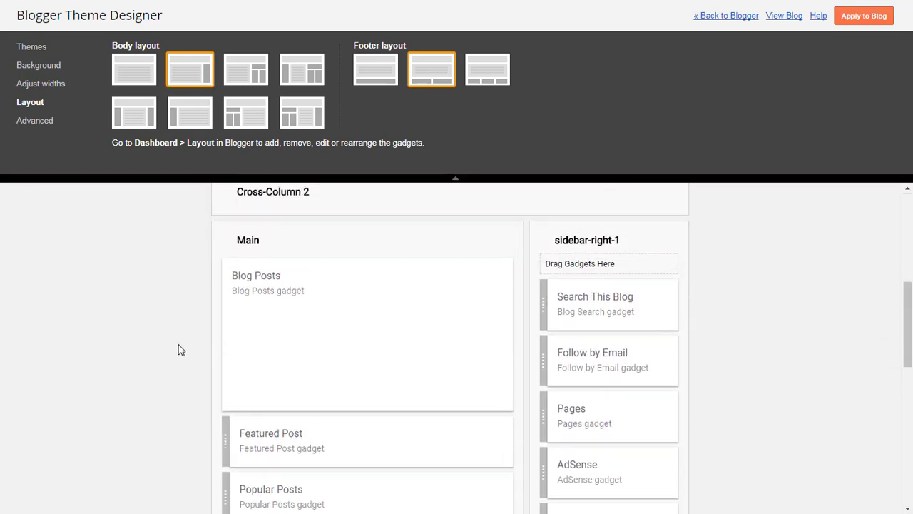
scroll(180, 349, "down", 7)
scroll(181, 349, "down", 4)
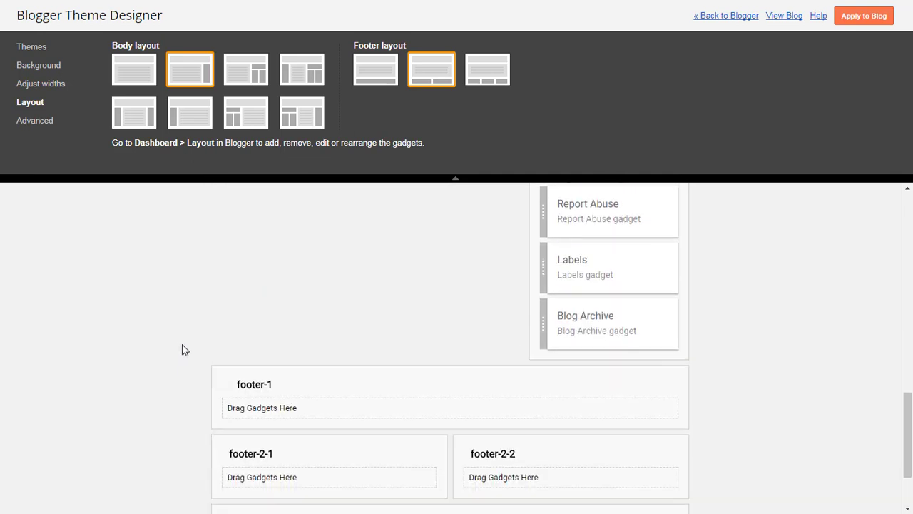
scroll(184, 348, "up", 5)
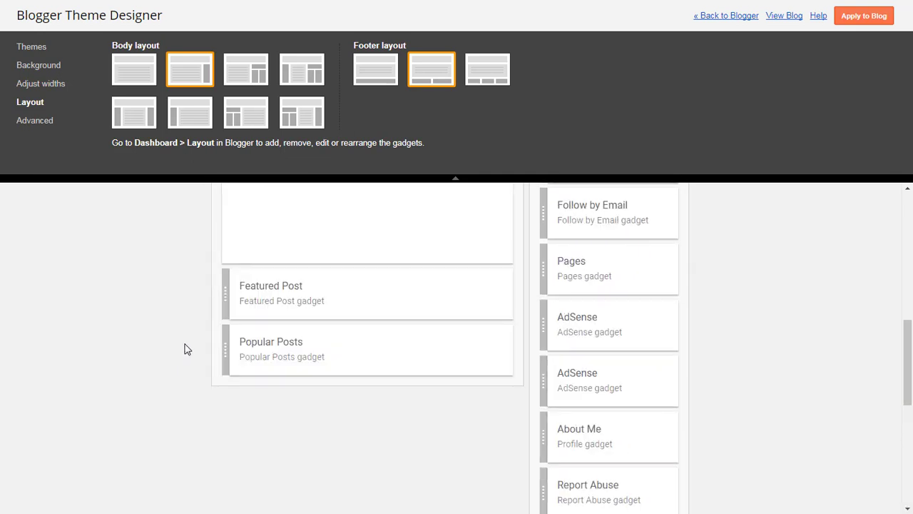
scroll(186, 346, "up", 3)
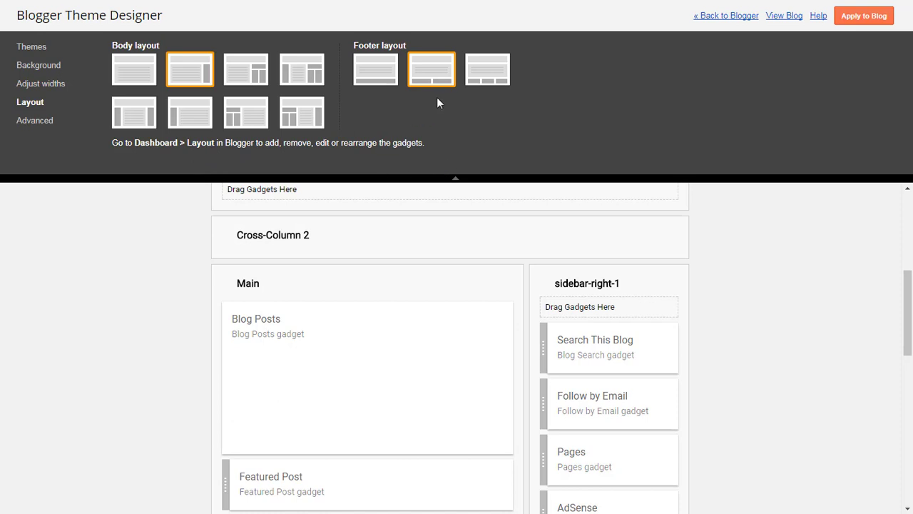
Step: Set the footer layout to a single full-width section and check the footer area
left_click(375, 78)
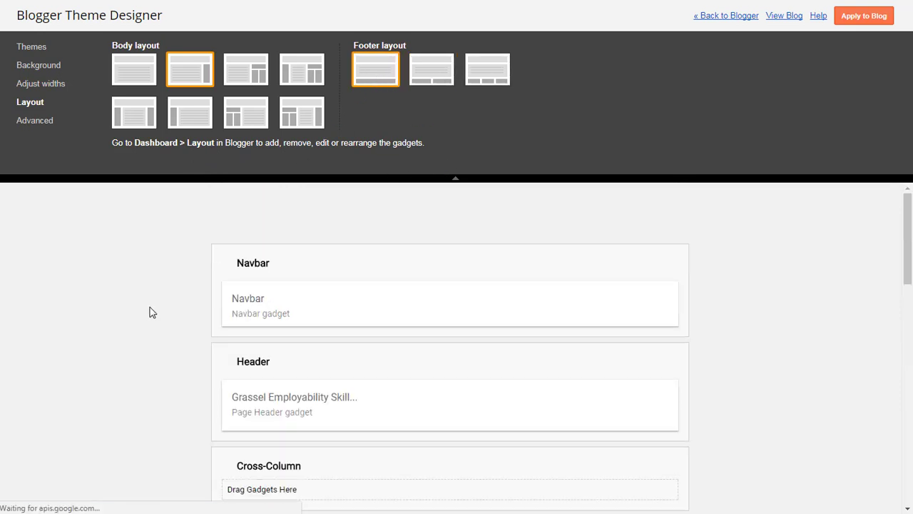
scroll(157, 320, "down", 4)
scroll(157, 320, "down", 5)
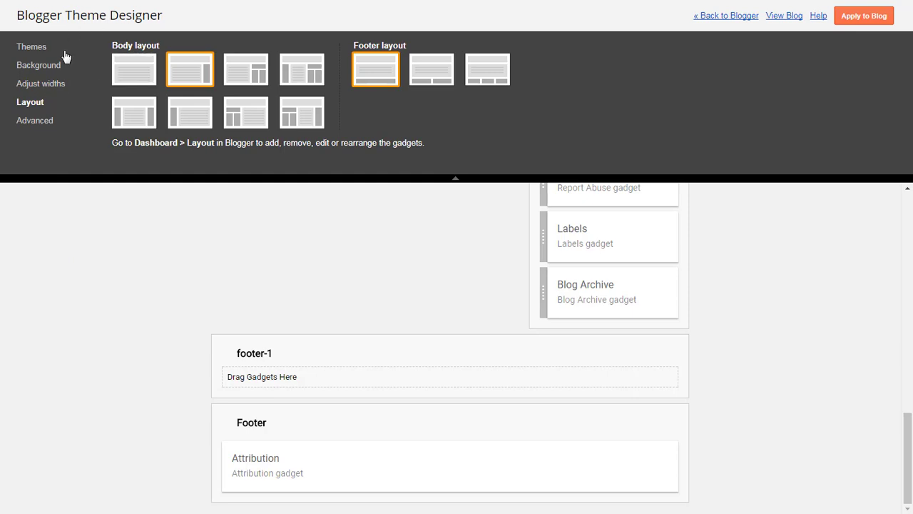
Step: Preview the customized blog, then apply the design to the blog and return to the Blogger dashboard
left_click(34, 49)
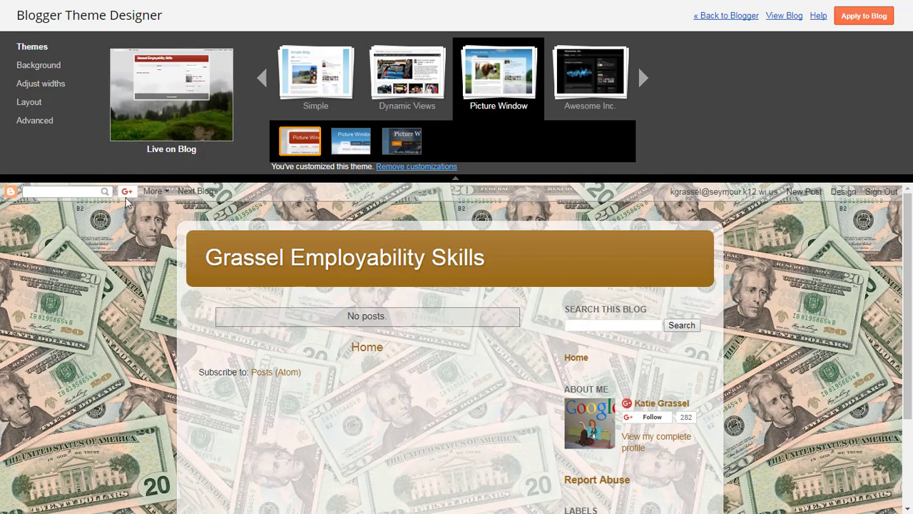
left_click(48, 68)
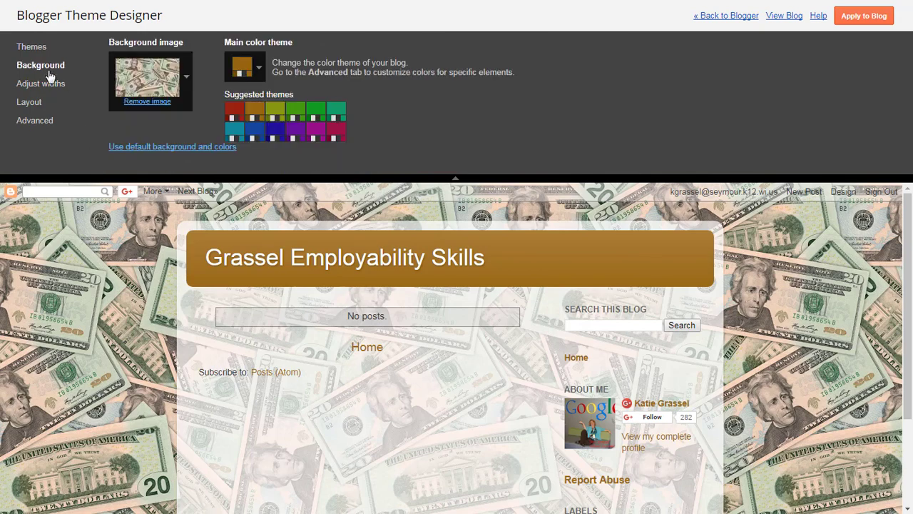
left_click(32, 107)
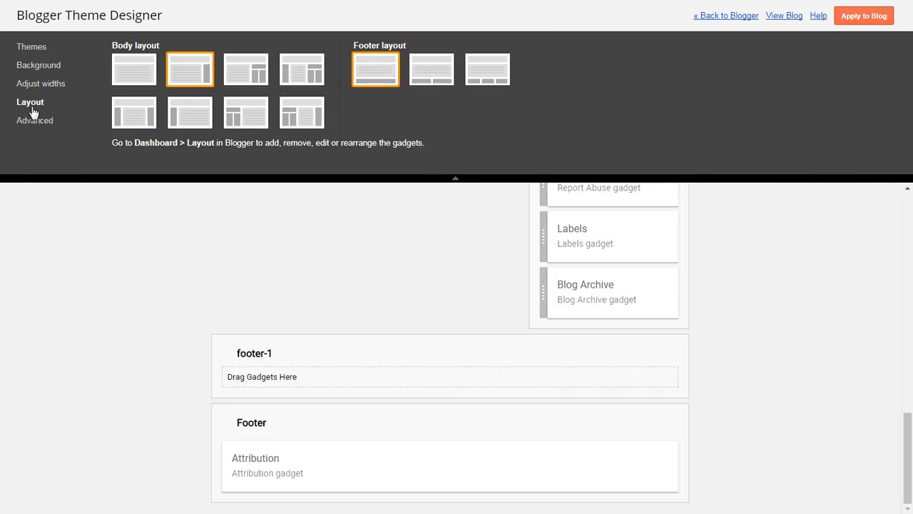
left_click(877, 20)
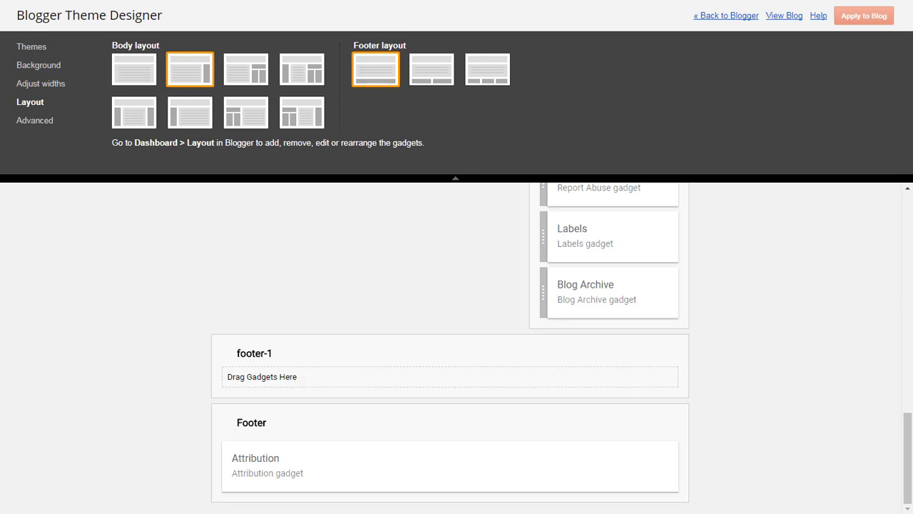
left_click(735, 23)
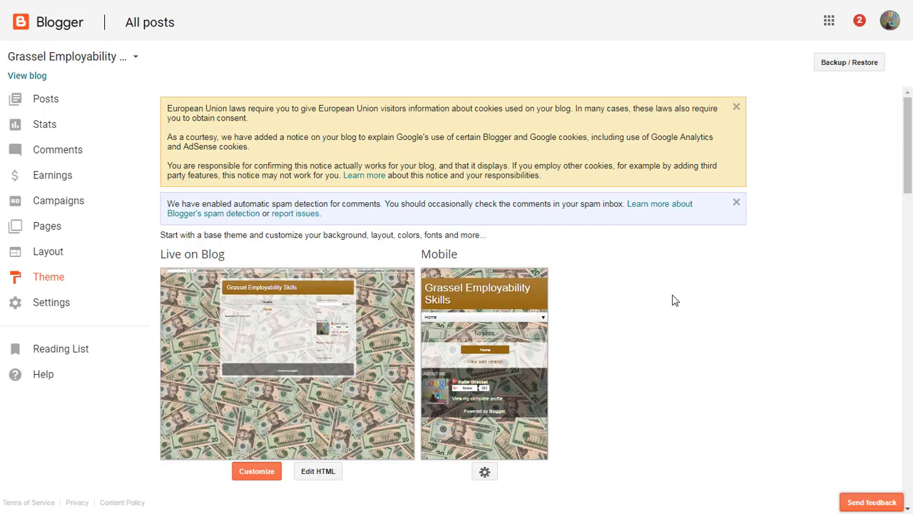
Step: Create a new post with the labels "Welcome, seymour community high school, employability skills"
left_click(62, 106)
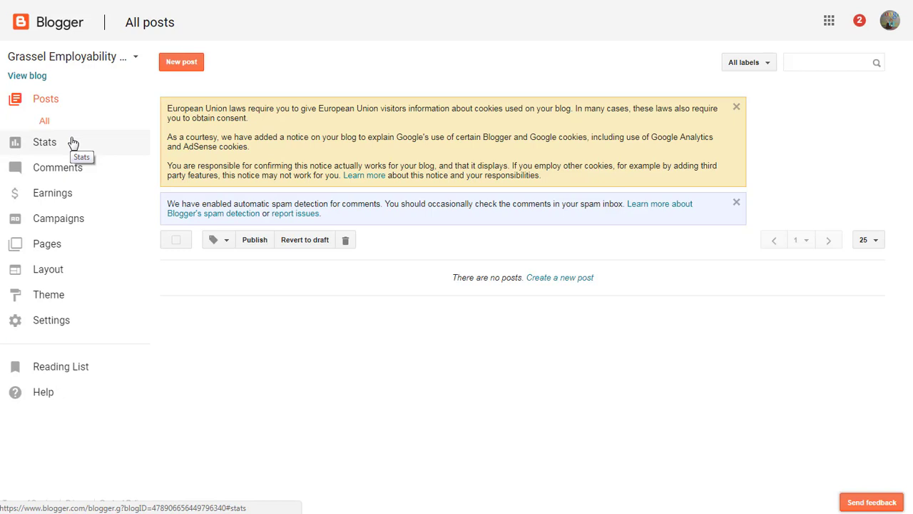
left_click(180, 69)
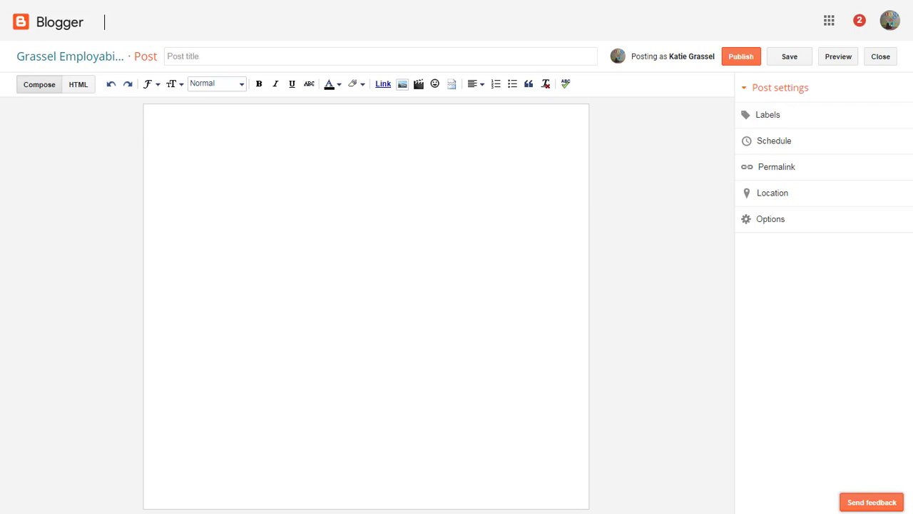
left_click(754, 119)
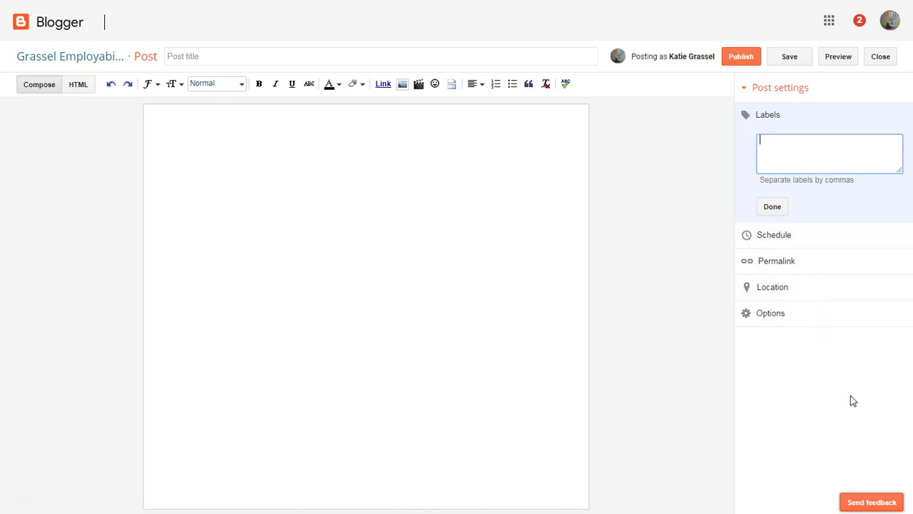
type("Welcome, seymour co")
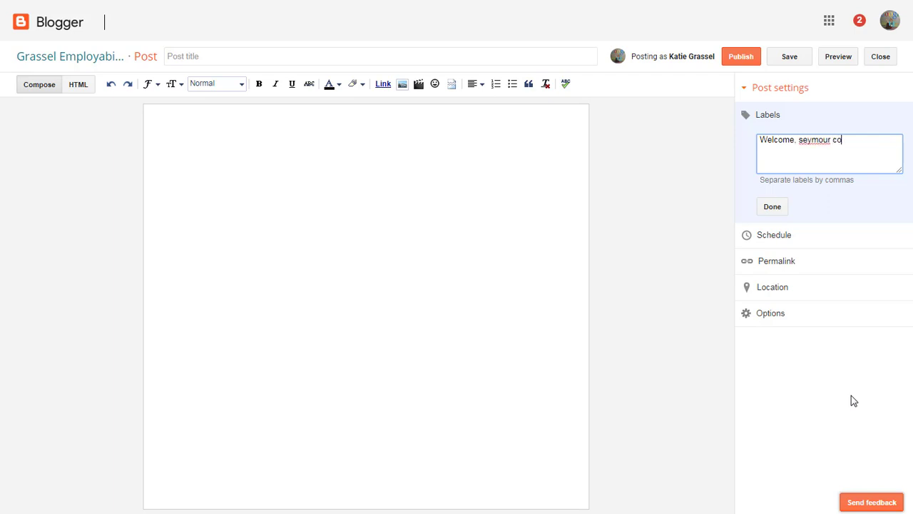
type("mmunity sh")
key("BackSpace")
key("BackSpace")
type("high school,")
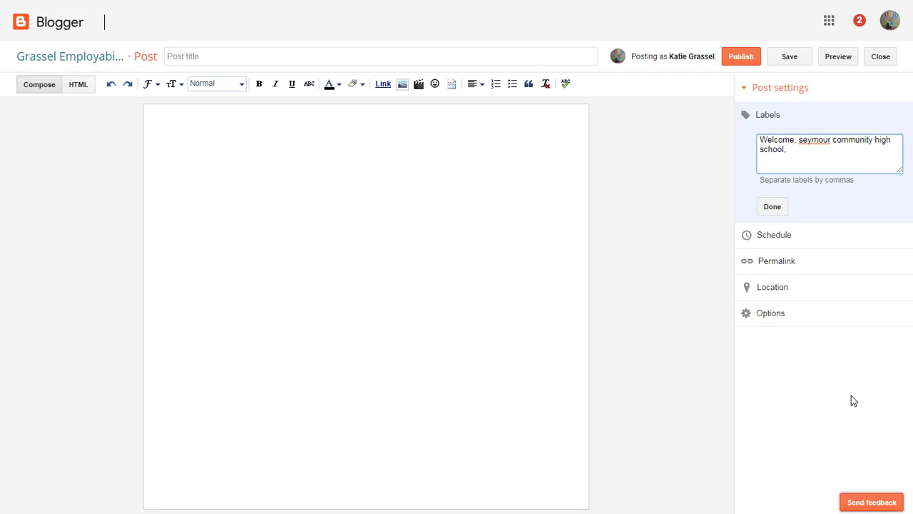
type(" employability skills,")
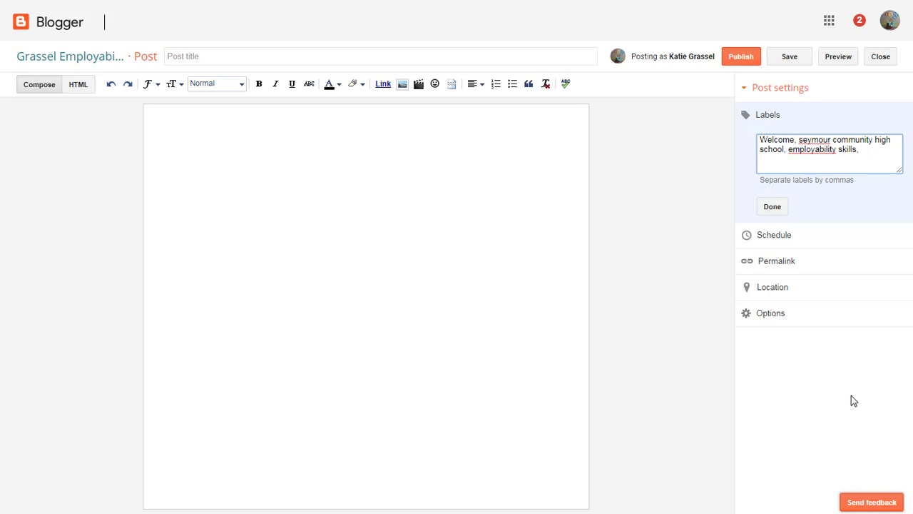
left_click(771, 207)
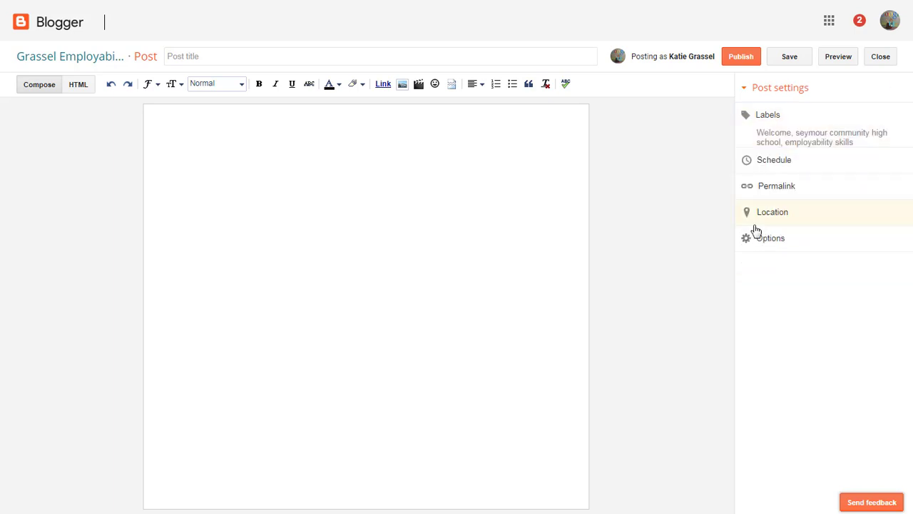
Step: Examine the post's schedule, permalink, location and reader comment settings
left_click(772, 163)
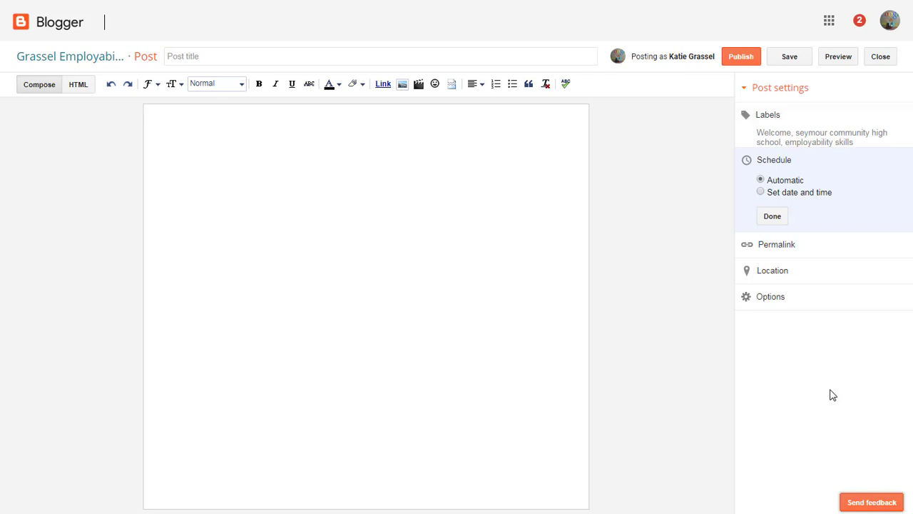
left_click(756, 244)
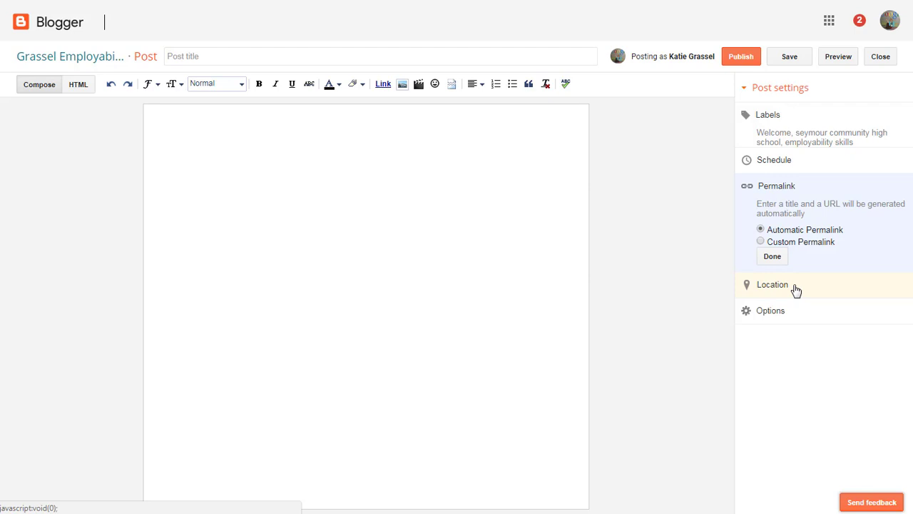
left_click(796, 288)
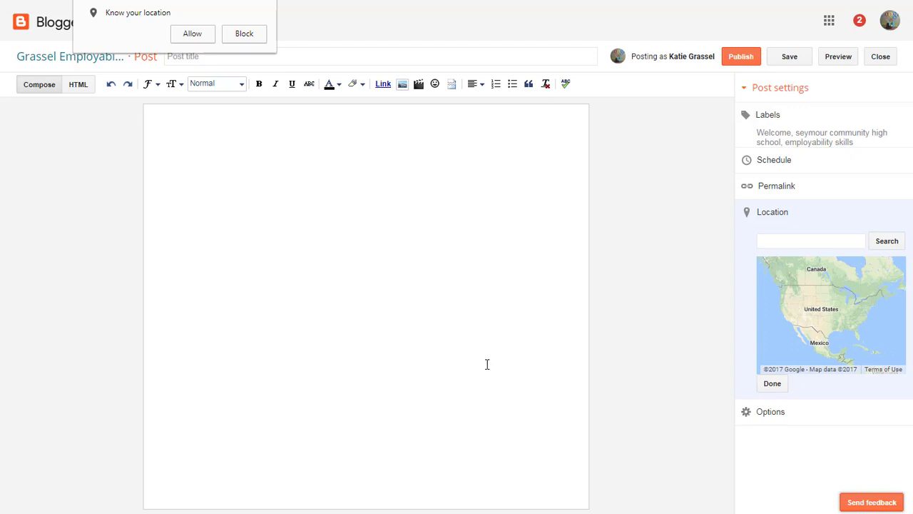
left_click(776, 413)
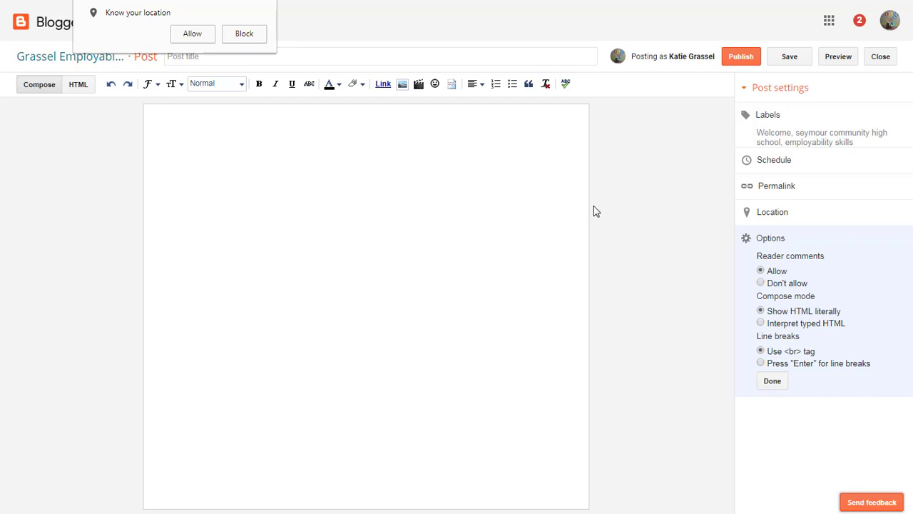
Step: Block the browser's location request and collapse the post settings
left_click(348, 267)
left_click(239, 37)
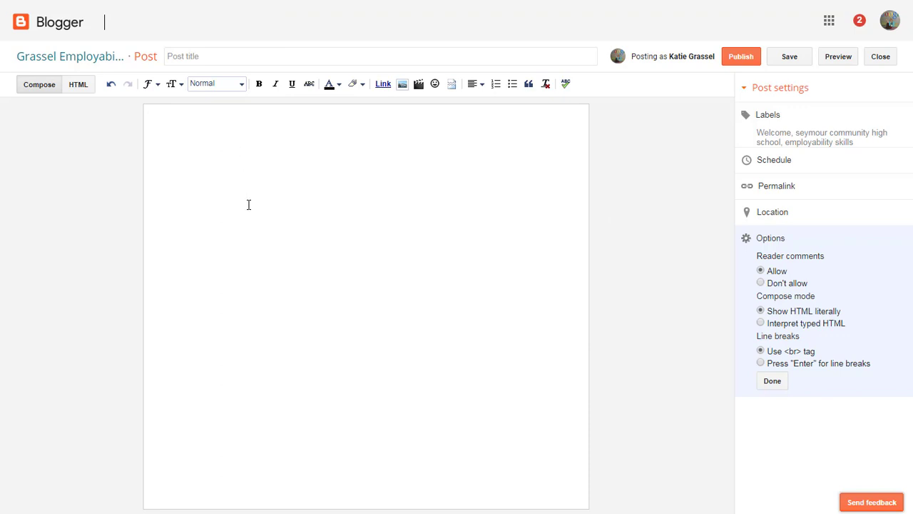
left_click(743, 91)
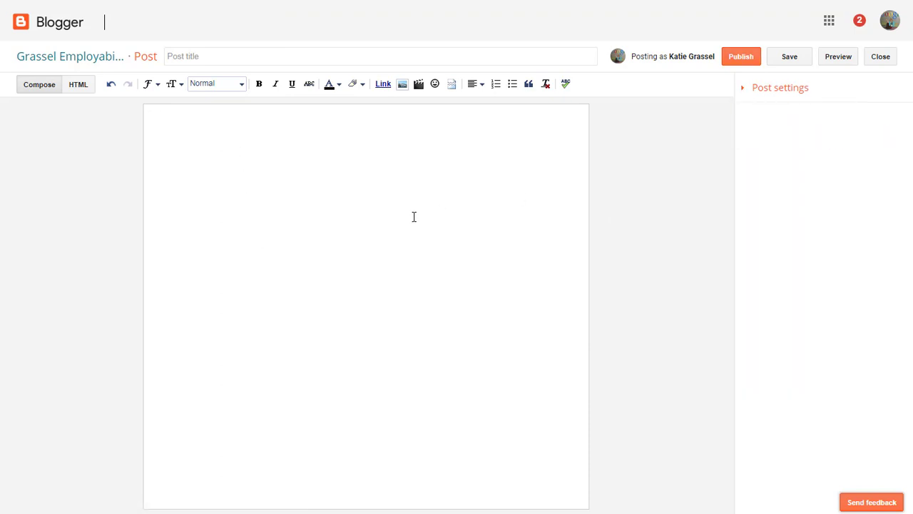
Step: Enter "Title" as the first line of the post body and format it as a Heading
type("Title")
key("Return")
left_click_drag(175, 113, 153, 116)
left_click(238, 85)
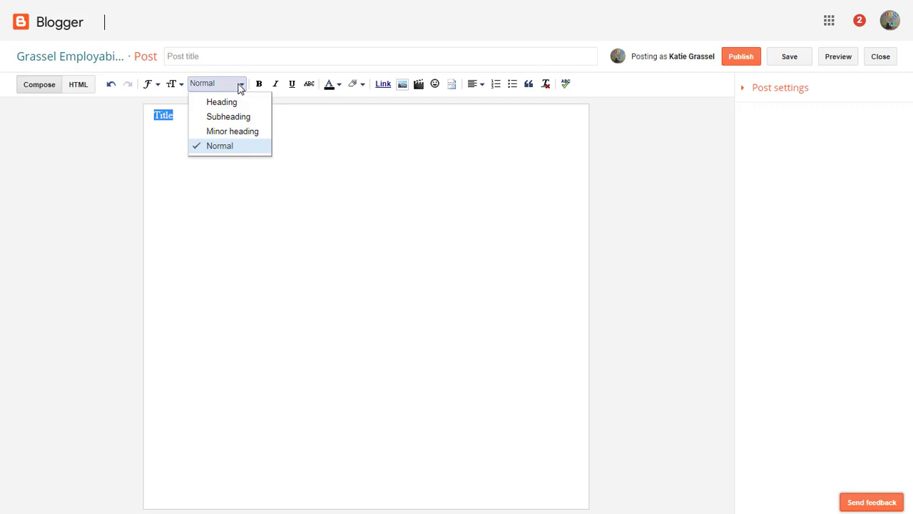
left_click(233, 107)
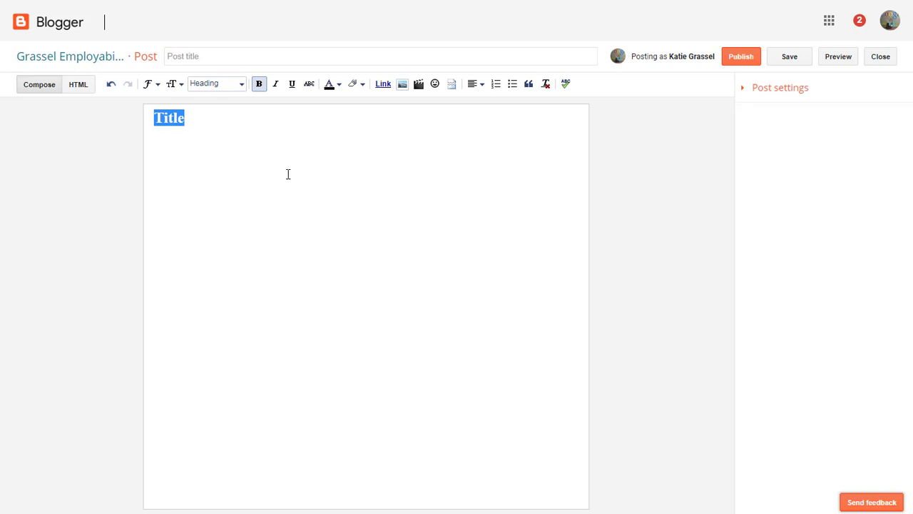
Step: Add the line "10 important rules all employers want you to know." below the title and format it as a Subheading
left_click(198, 120)
key("Return")
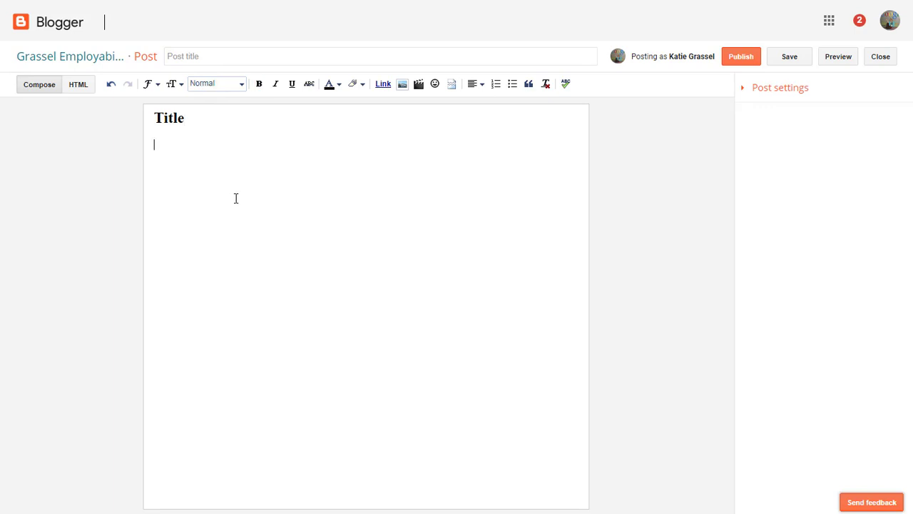
type("10 important rules a")
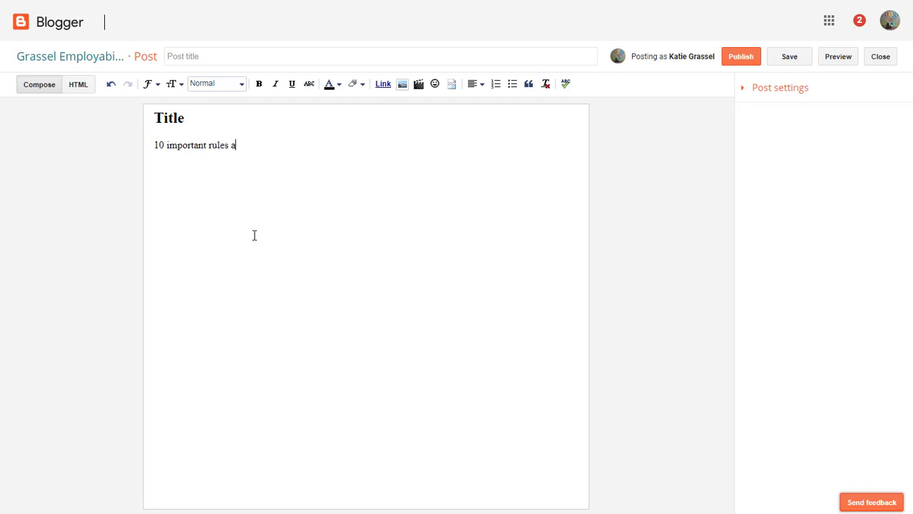
type("ll employers want you to know.")
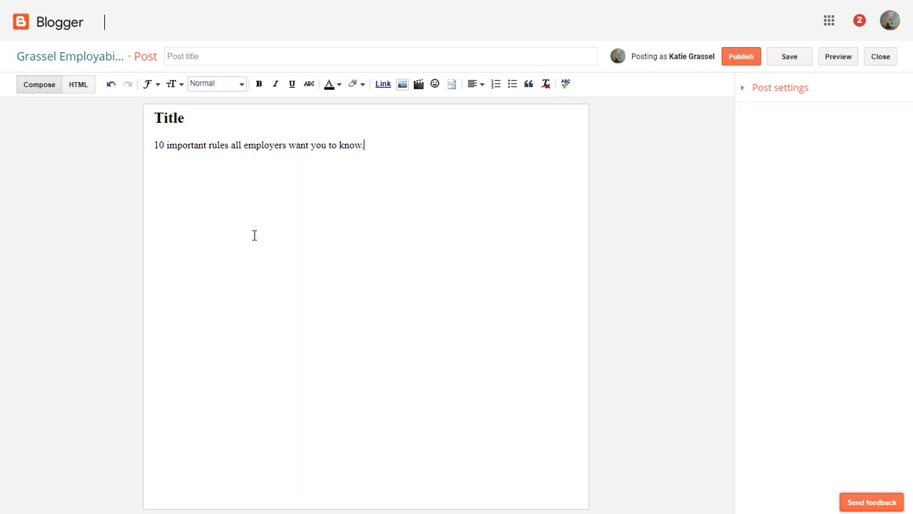
left_click_drag(390, 142, 156, 133)
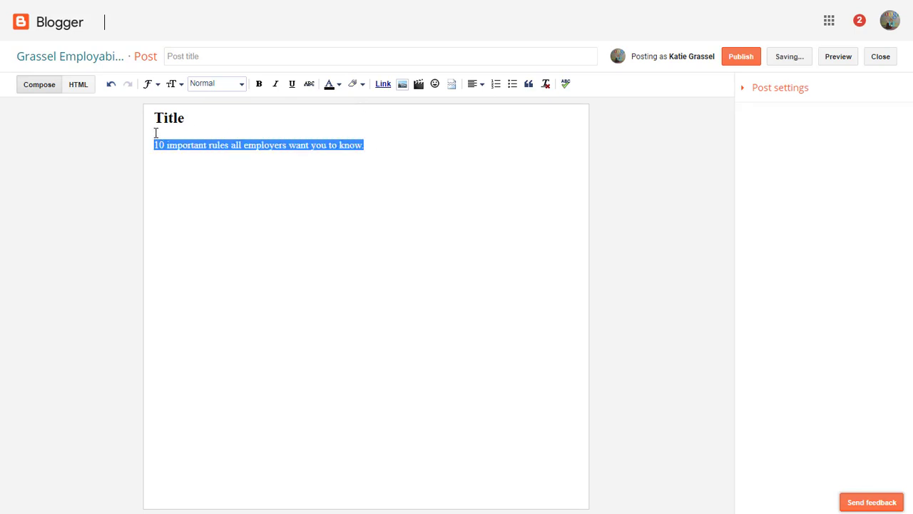
left_click(216, 85)
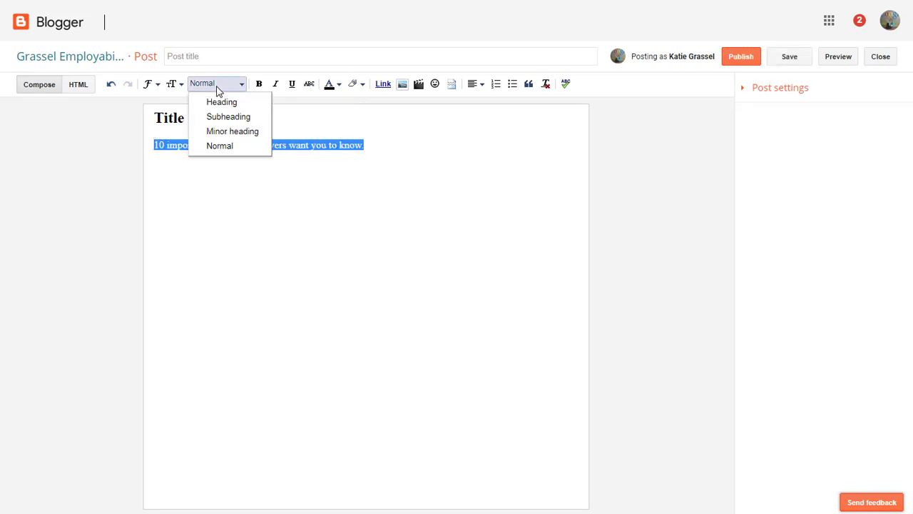
left_click(225, 117)
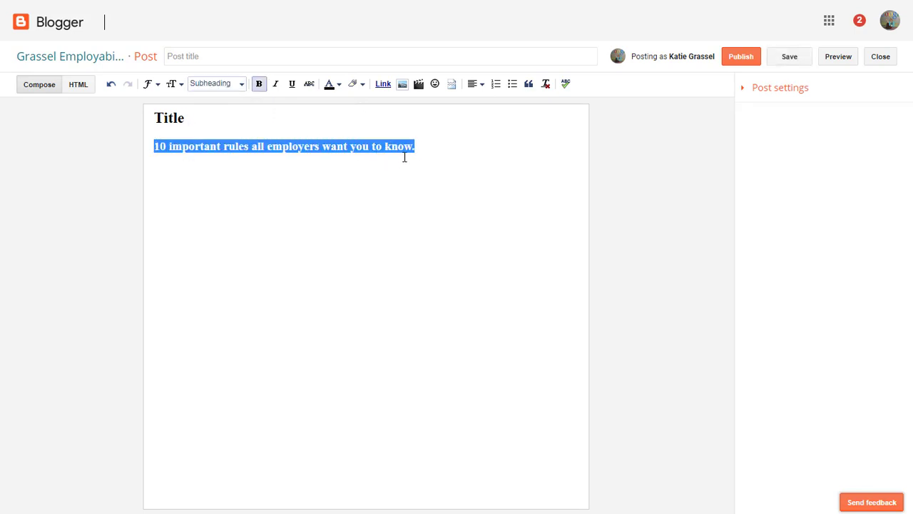
key("Return")
key("Return")
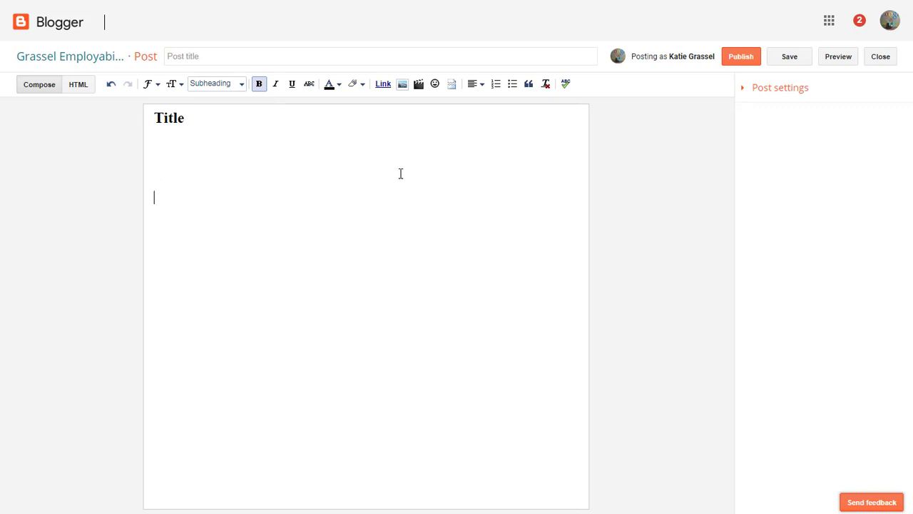
key("ctrl+z")
Step: Below the subheading, enter "1. Be on time" and, on the following line, "All employers want employee to be on time."
left_click(400, 174)
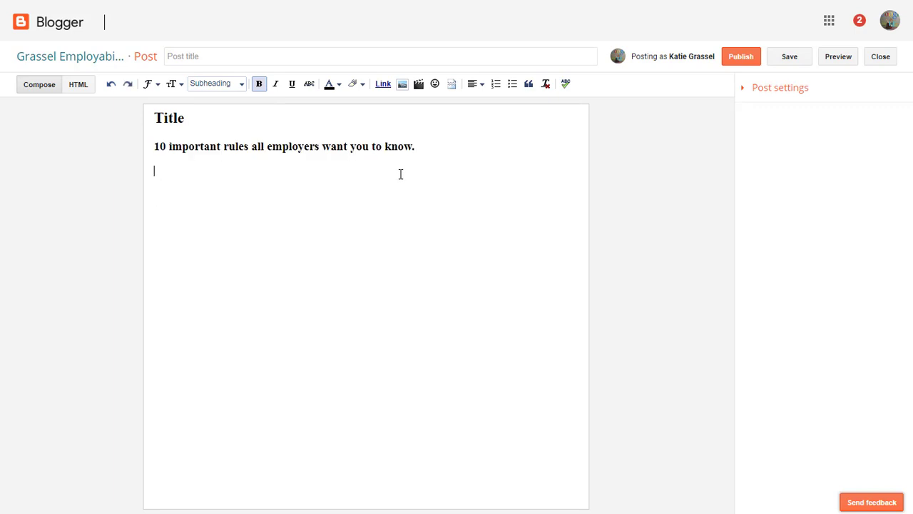
type("1.")
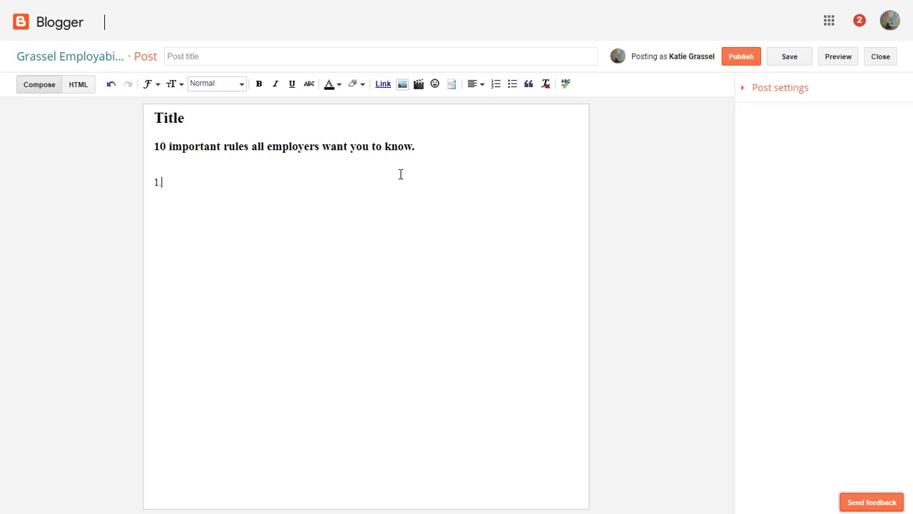
type(" Be on time")
key("Return")
type("All emplyoers w")
key("BackSpace")
key("BackSpace")
key("BackSpace")
key("BackSpace")
key("BackSpace")
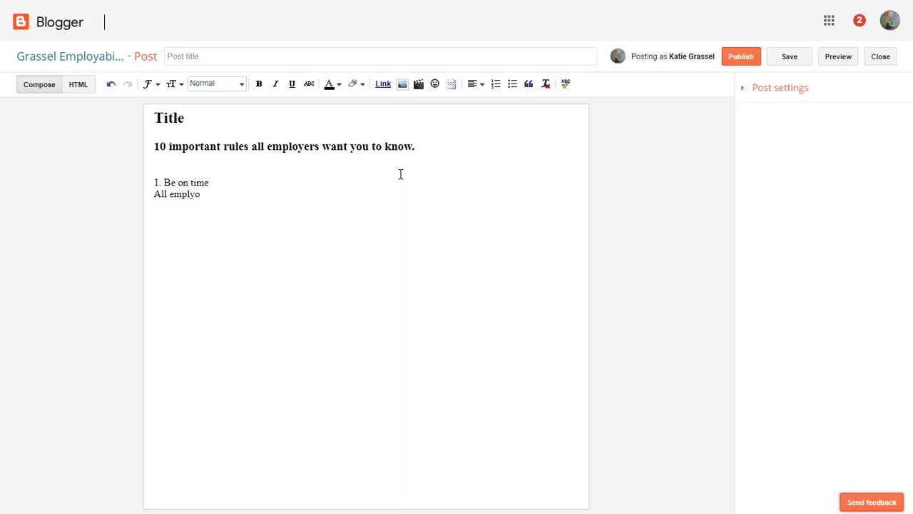
key("BackSpace")
key("BackSpace")
type("oyers want employee to")
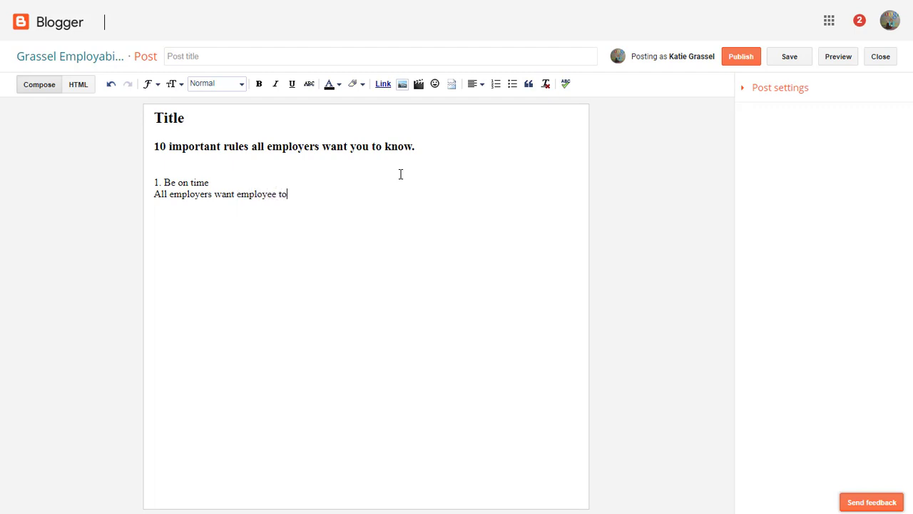
type(" be on time.")
Step: Format the line "1. Be on time" as a Minor heading
left_click_drag(208, 182, 156, 174)
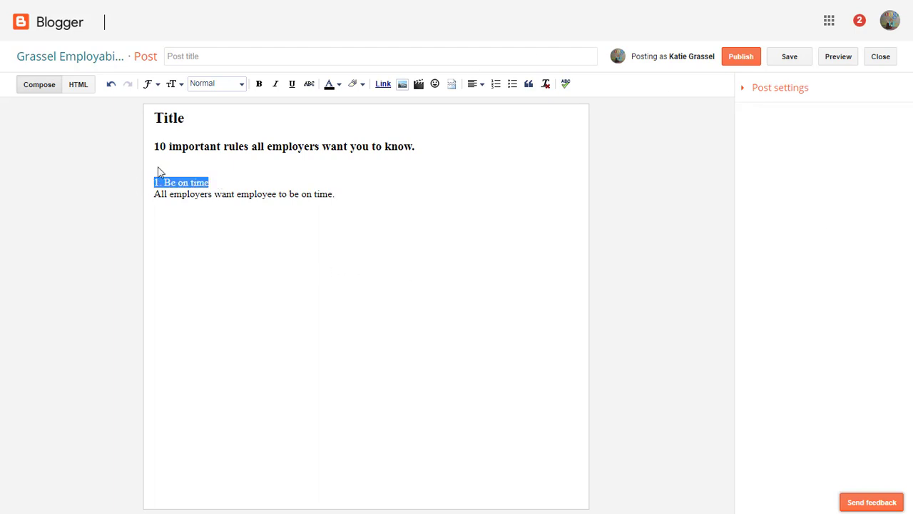
left_click(232, 89)
left_click(237, 134)
left_click(264, 281)
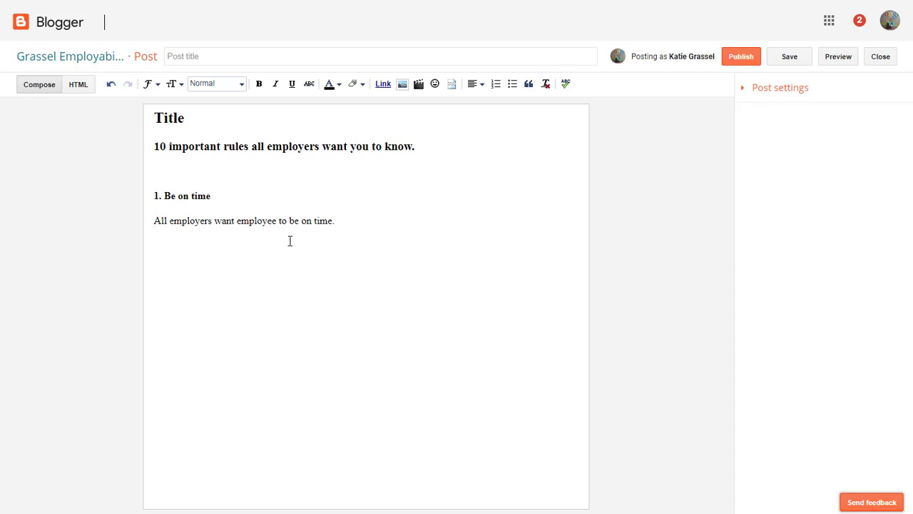
Step: Save the post draft and preview it
left_click(788, 63)
left_click(840, 65)
double_click(255, 223)
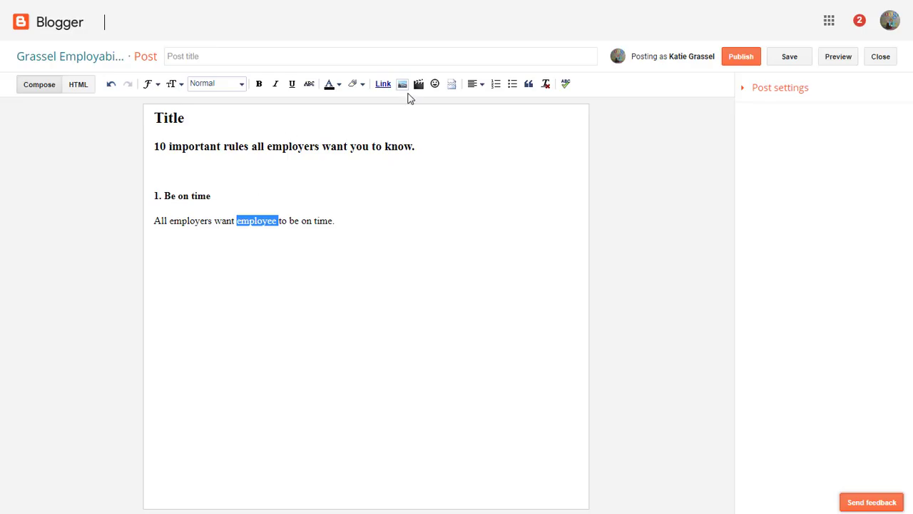
left_click(383, 86)
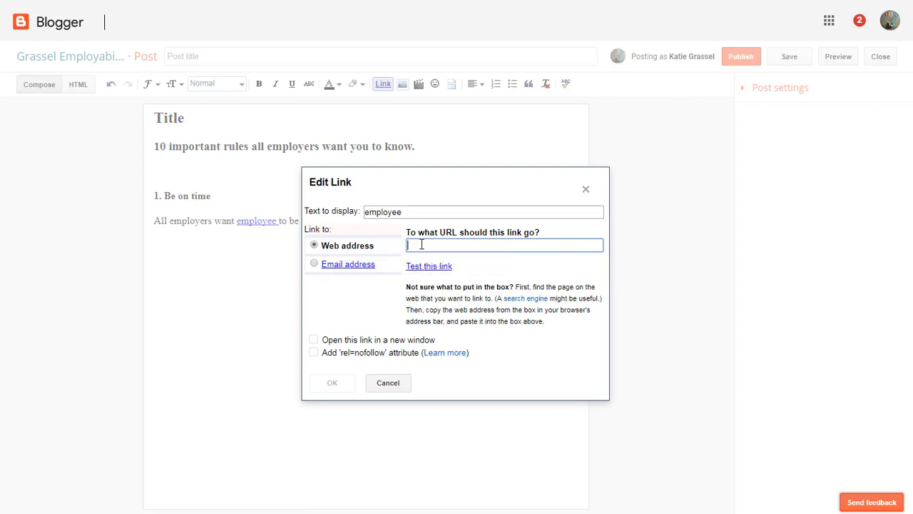
key("ctrl+v")
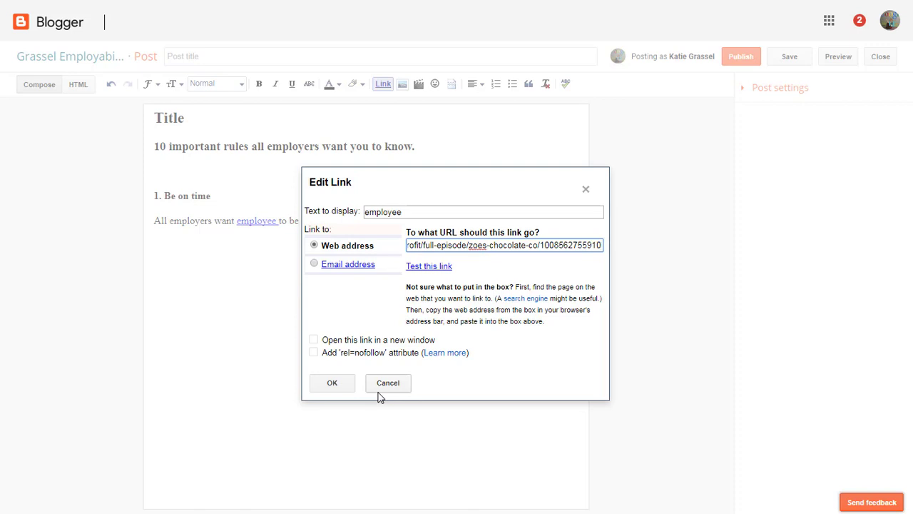
left_click(314, 340)
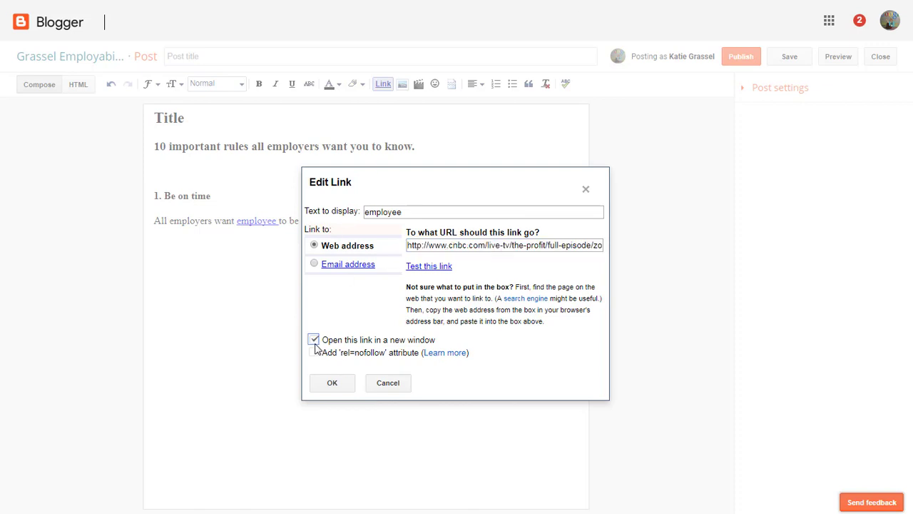
left_click(330, 381)
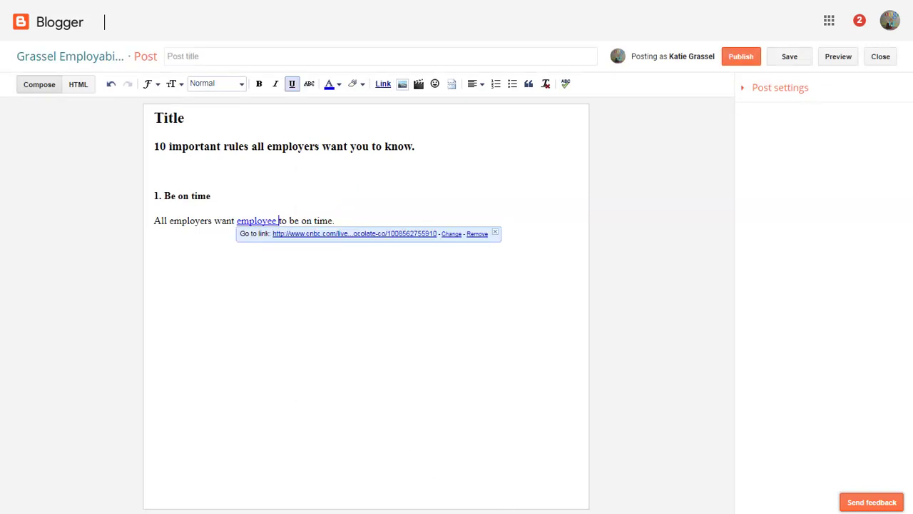